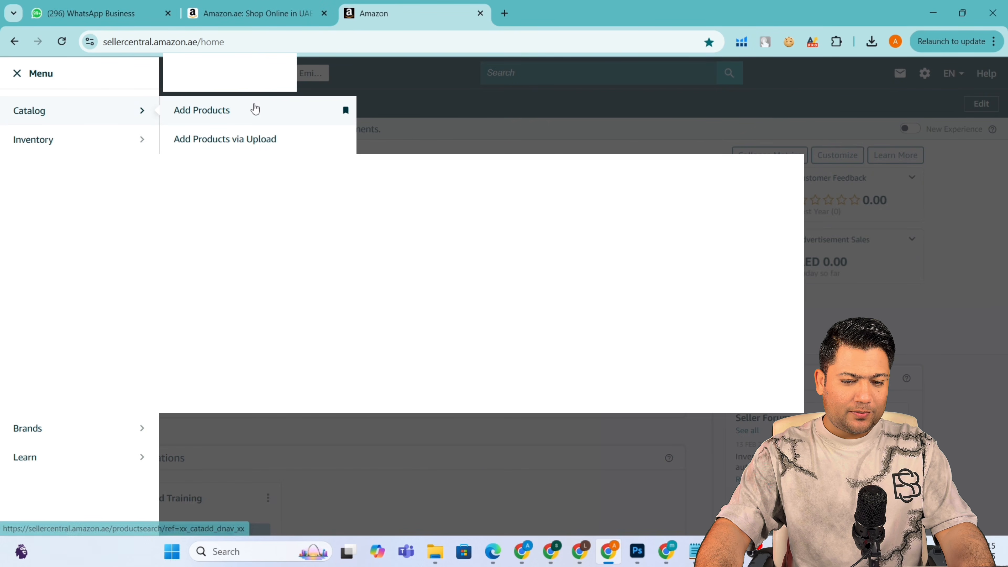
Start adding a single product with a blank form and discard the previously unfinished listing
click(254, 107)
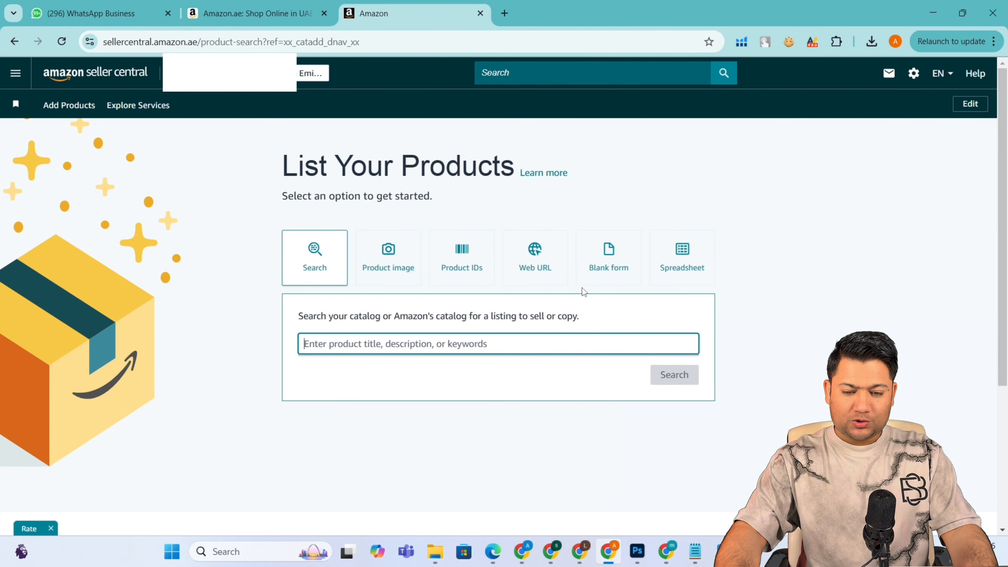
click(614, 260)
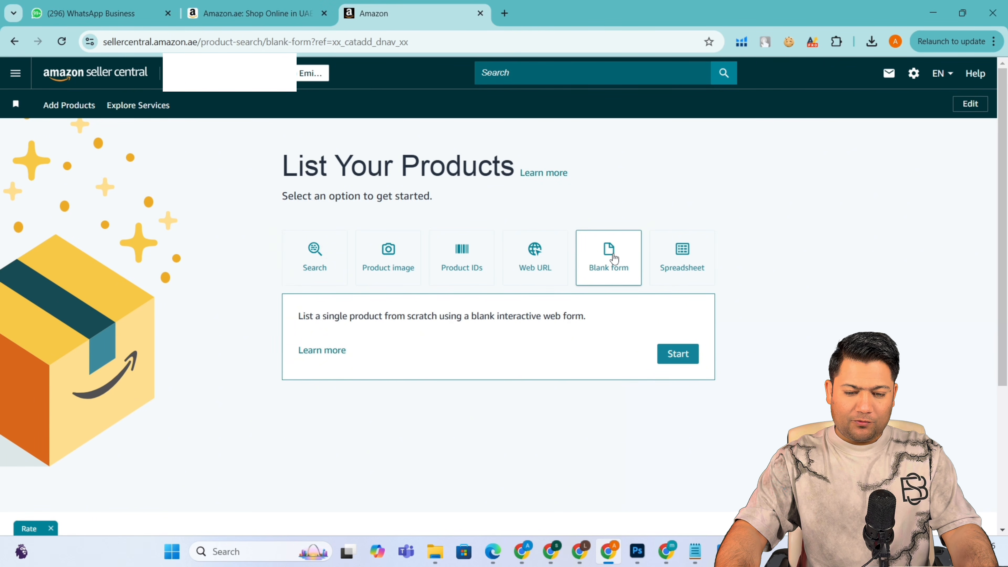
click(677, 354)
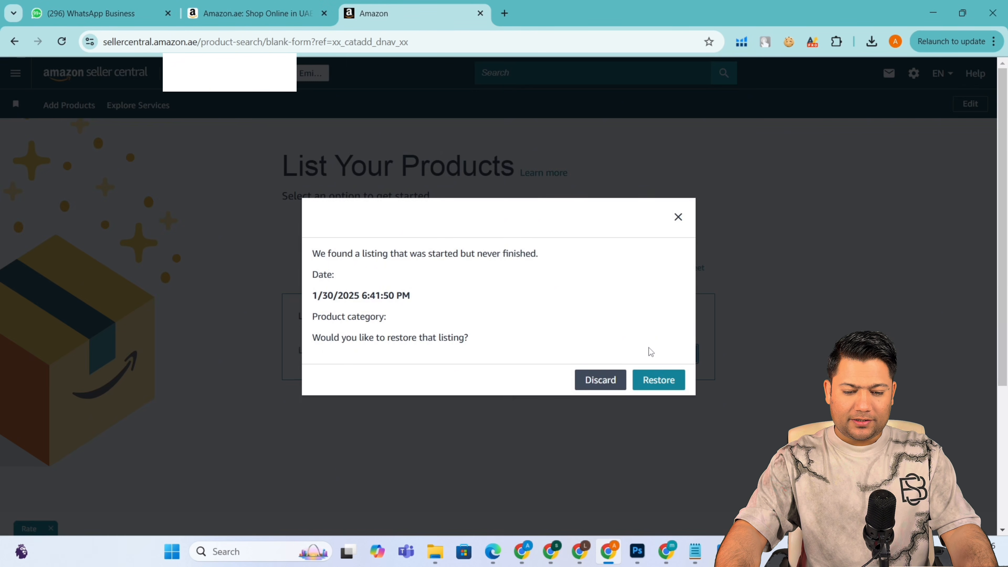
click(612, 387)
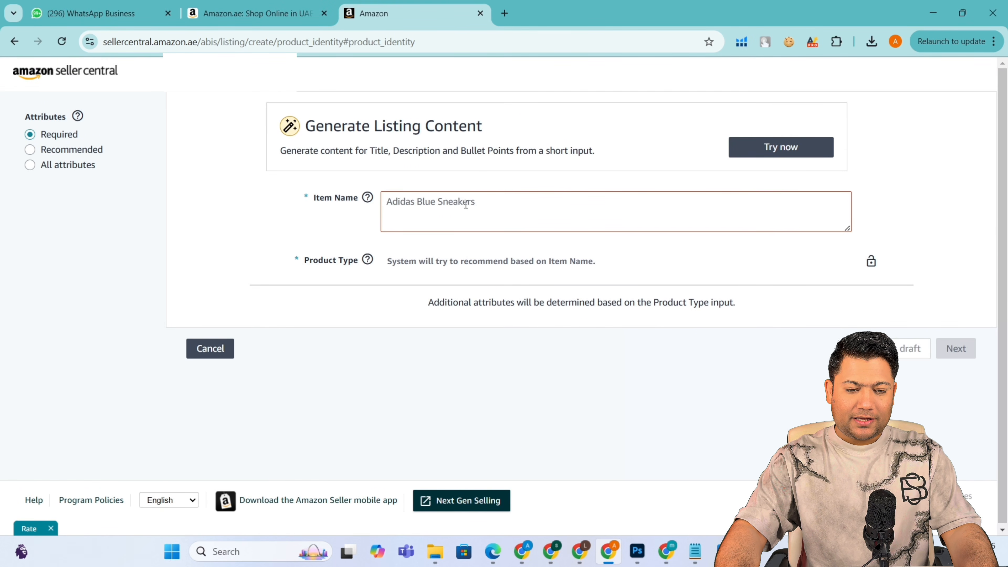
Enter "lunch box" as the item name and confirm Meal Holder as the product type
click(461, 208)
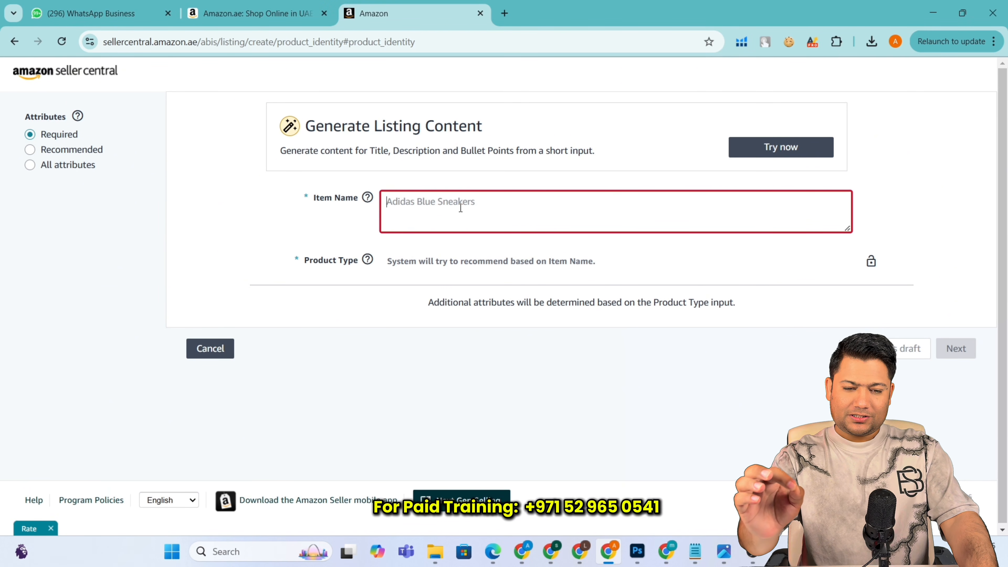
text(lunch )
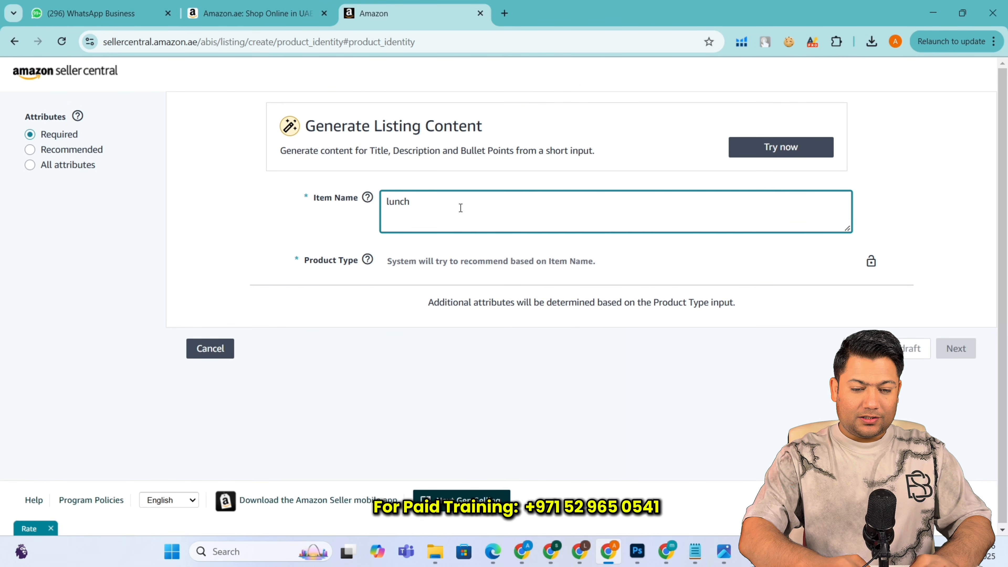
text(box)
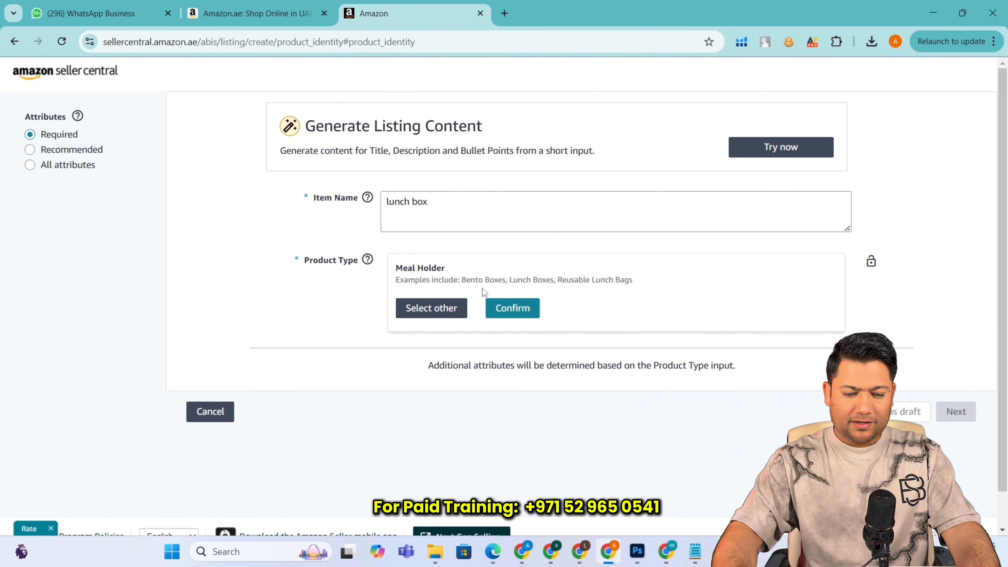
click(498, 313)
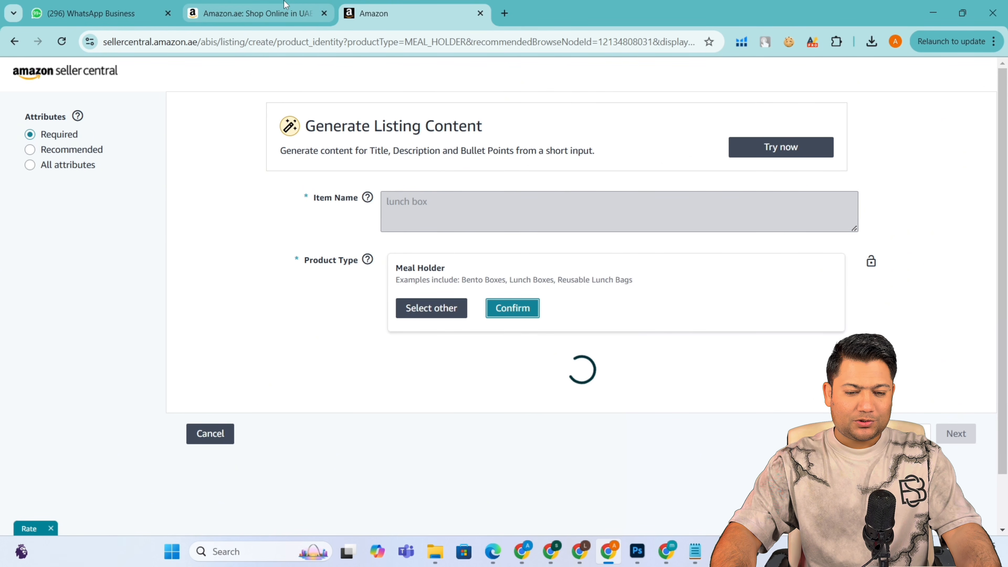
Examine the Eazy Kids Steel Bento Insulated Lunch Box page on Amazon.ae, covering its title, top highlights, product information and description
click(254, 13)
scroll(498, 391, down, 4)
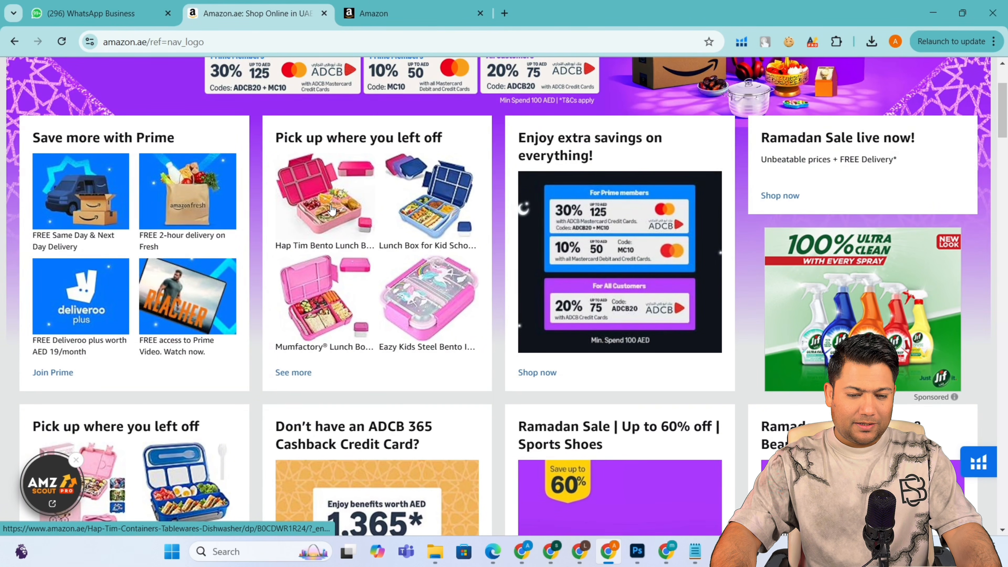
click(435, 340)
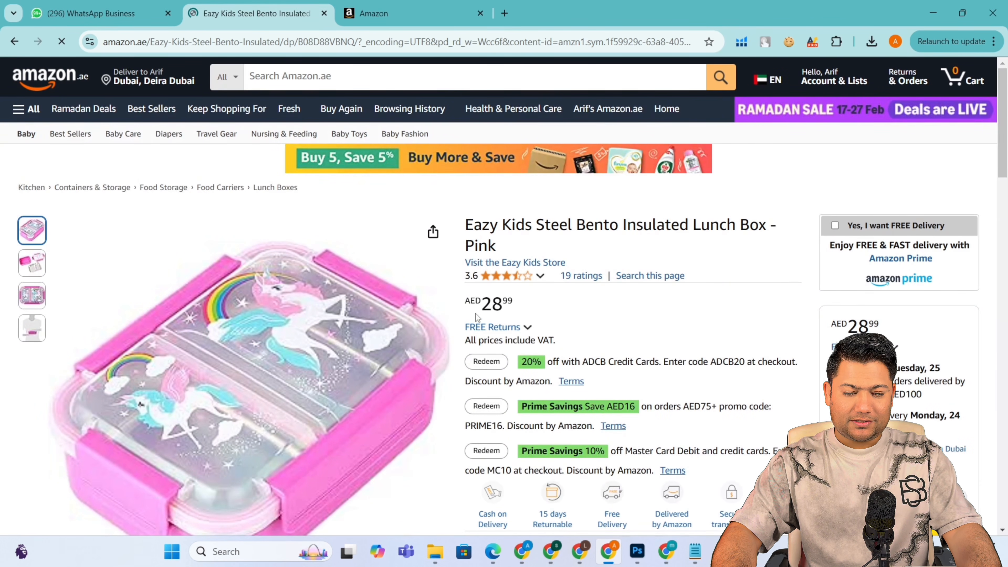
mouse_move(503, 245)
mouse_down()
mouse_move(487, 244)
mouse_move(467, 225)
mouse_move(500, 234)
mouse_up()
scroll(500, 234, down, 12)
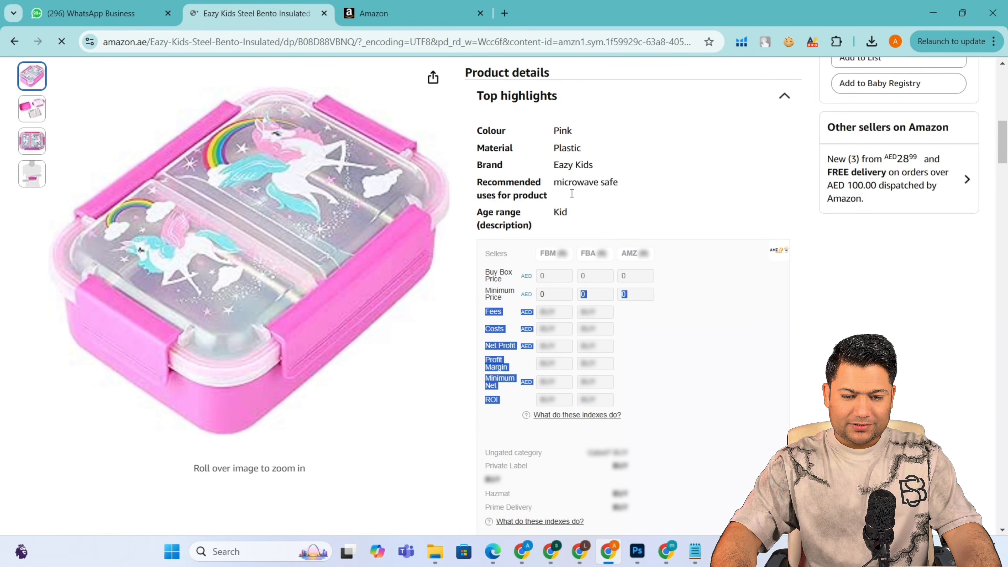
drag(476, 131, 583, 213)
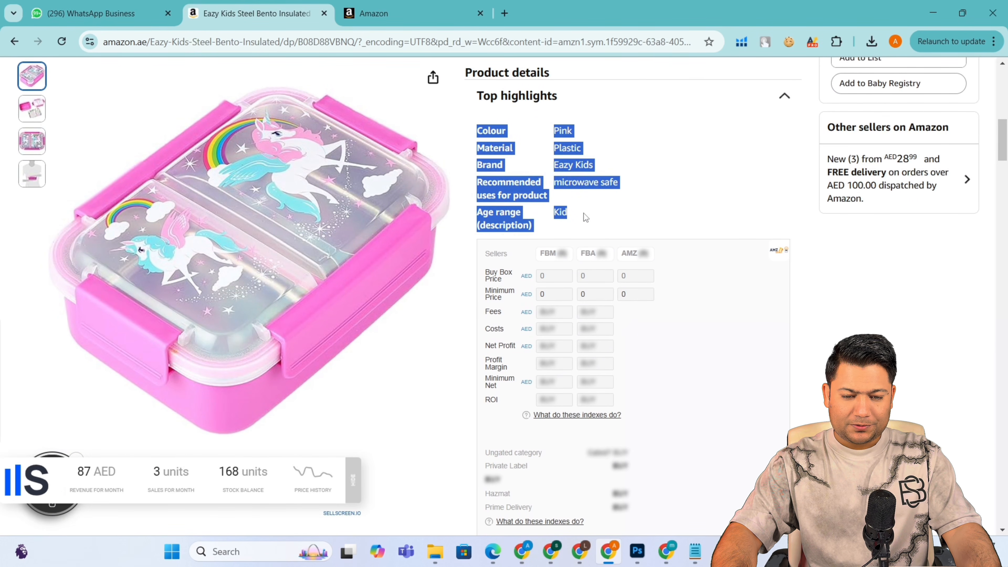
scroll(583, 212, down, 10)
scroll(563, 204, down, 15)
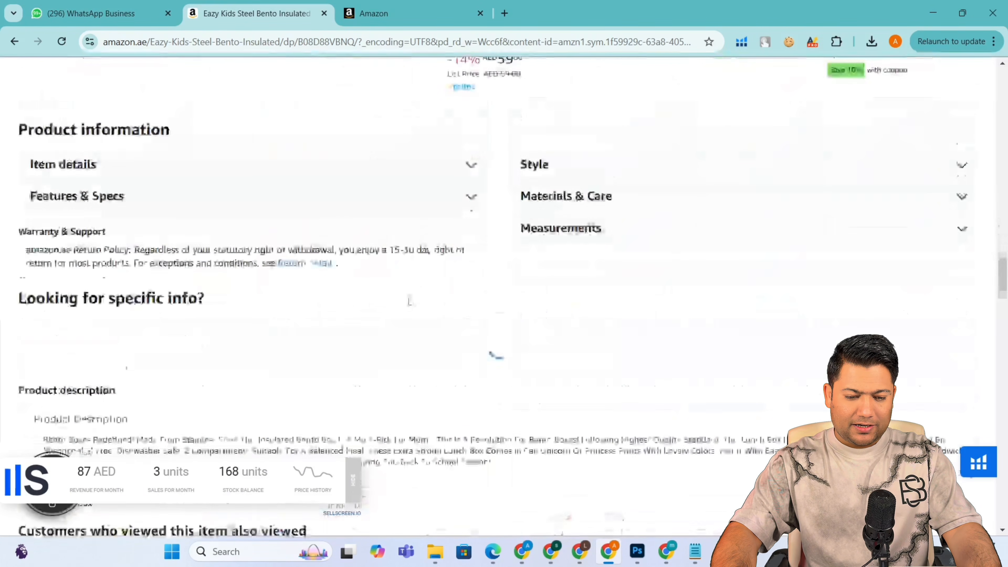
scroll(253, 306, up, 5)
drag(43, 309, 293, 329)
scroll(292, 329, up, 20)
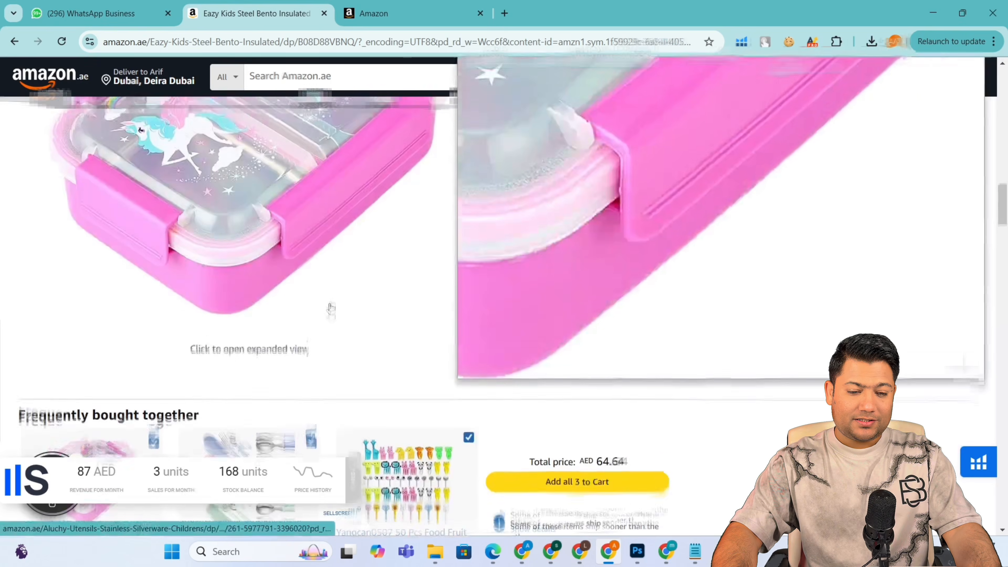
scroll(478, 274, up, 7)
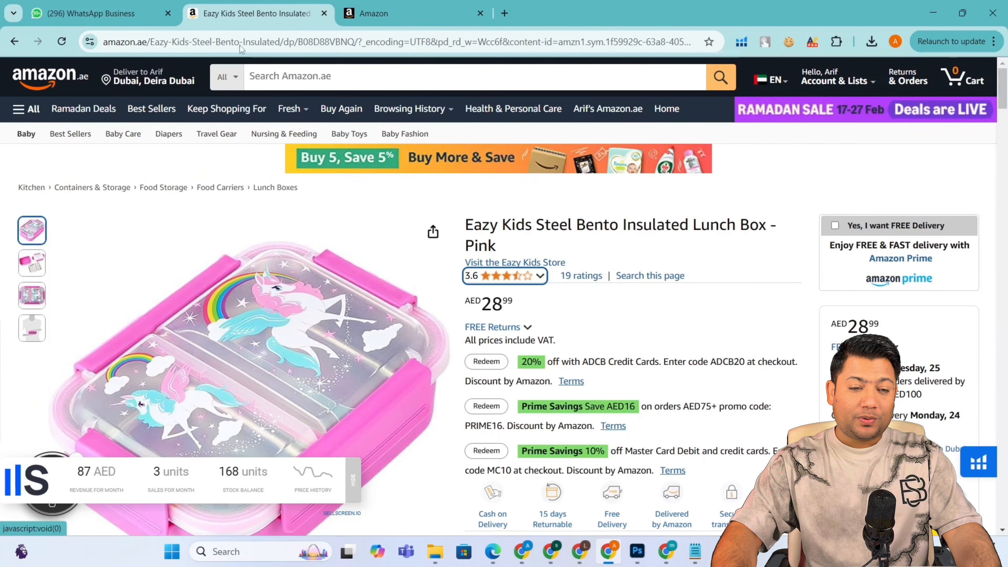
Back in the Seller Central listing, declare that the product has no brand name and no product ID, and continue to Description
click(373, 4)
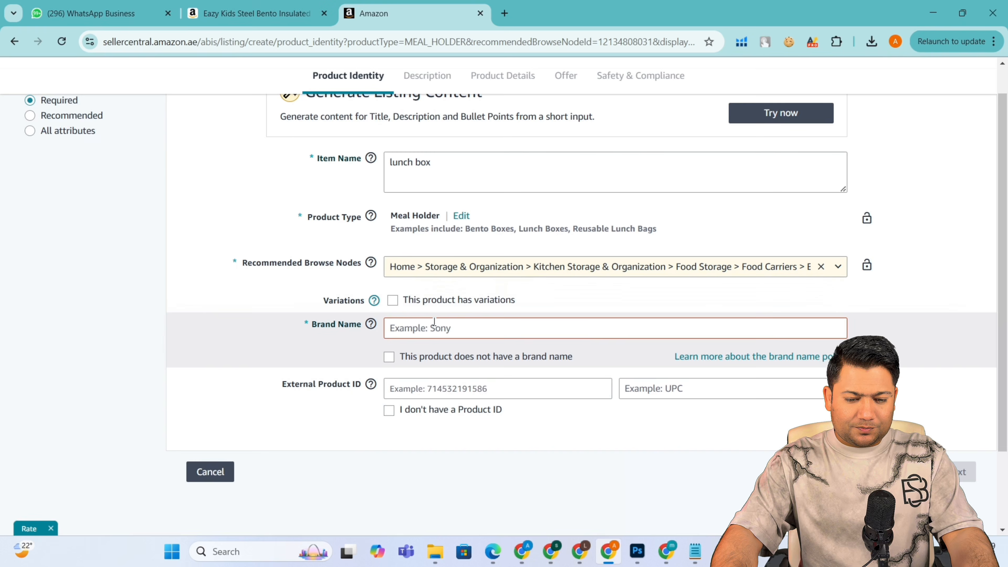
click(389, 357)
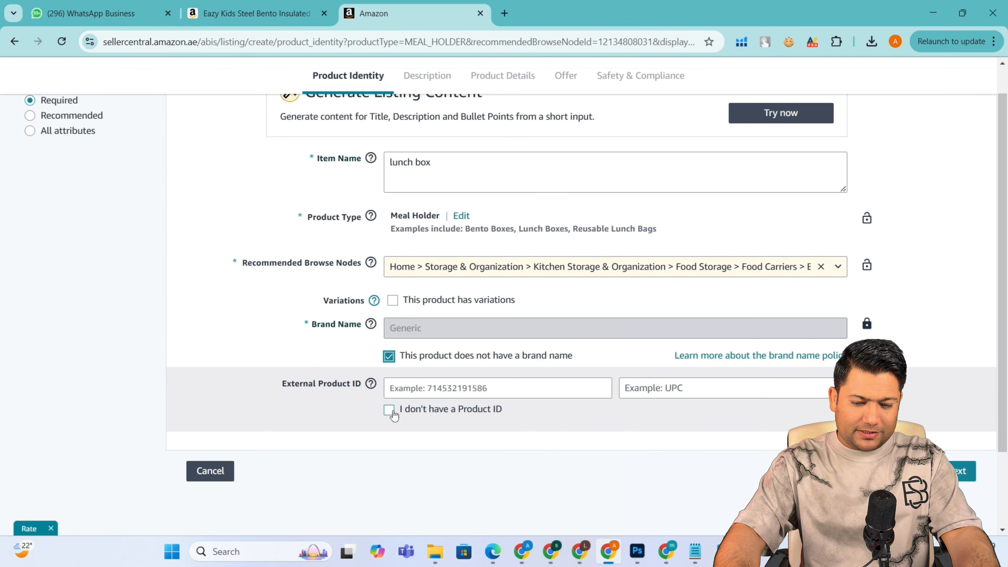
click(382, 417)
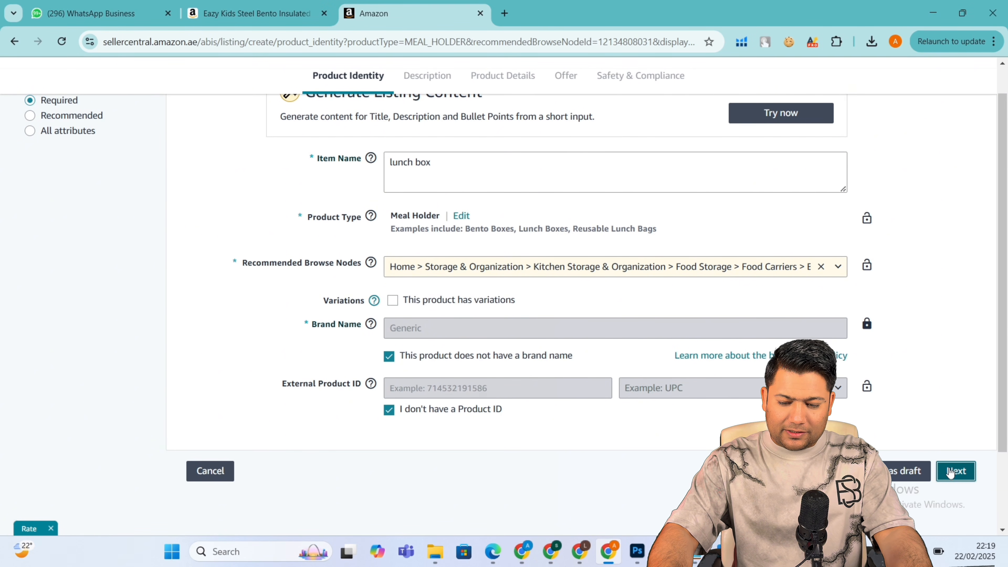
click(950, 472)
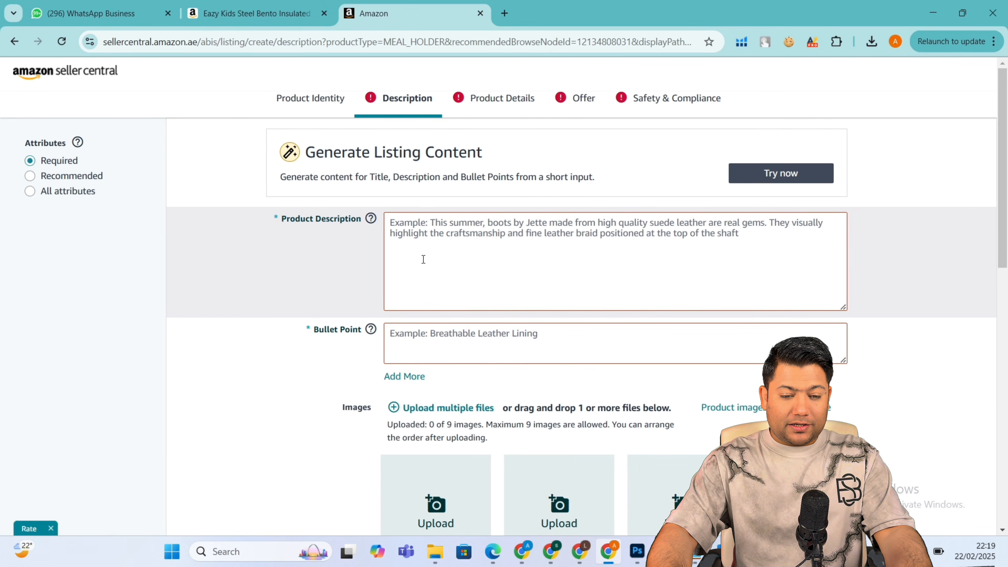
Examine the Description section's product description, bullet point and image upload fields
drag(287, 218, 351, 218)
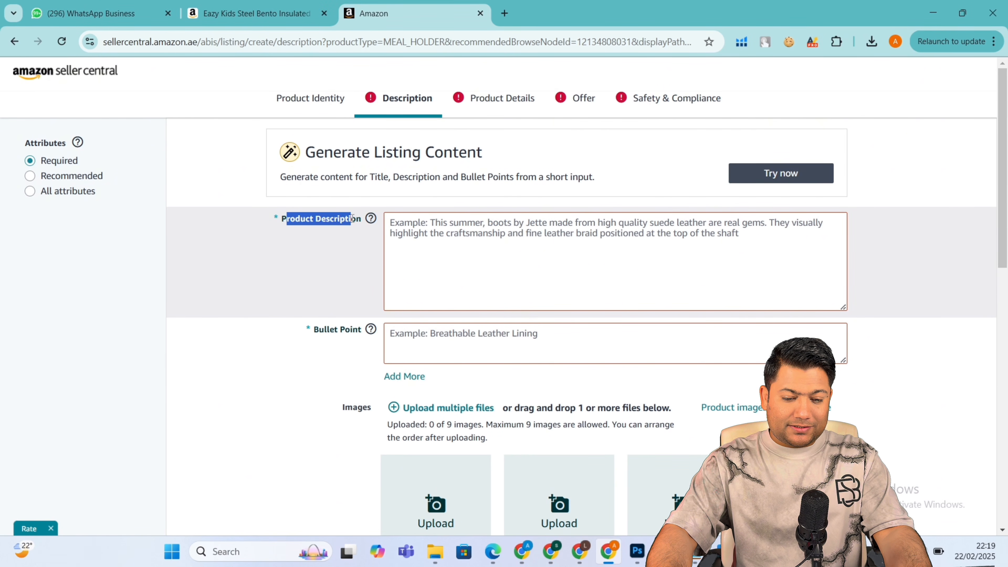
drag(319, 329, 366, 329)
mouse_move(370, 329)
scroll(322, 365, down, 2)
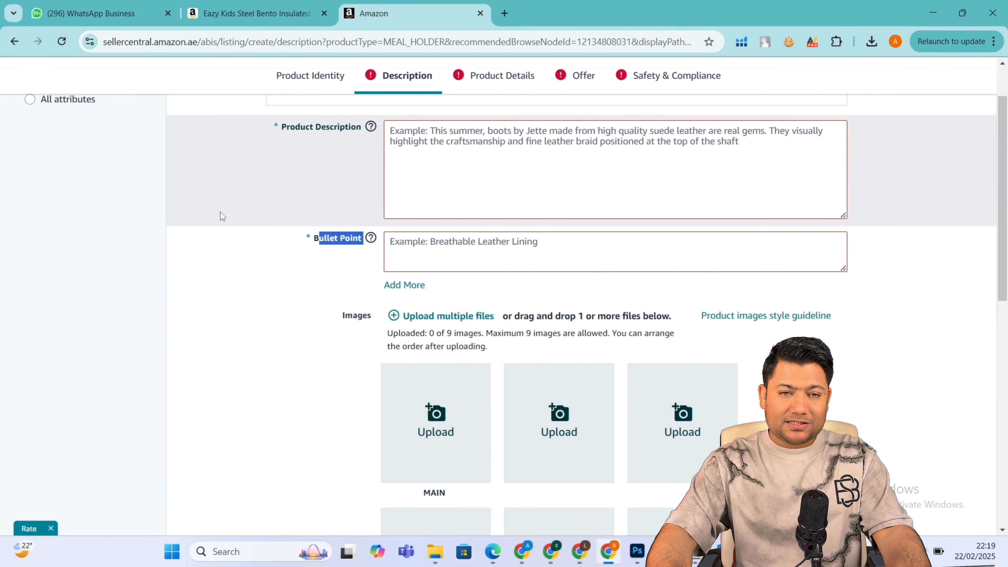
click(170, 210)
scroll(457, 203, up, 2)
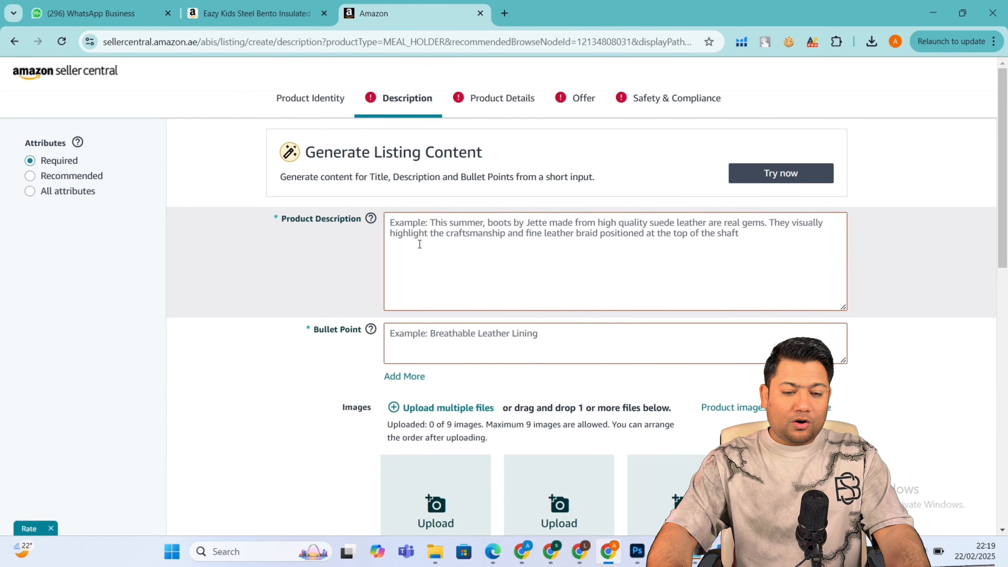
click(458, 247)
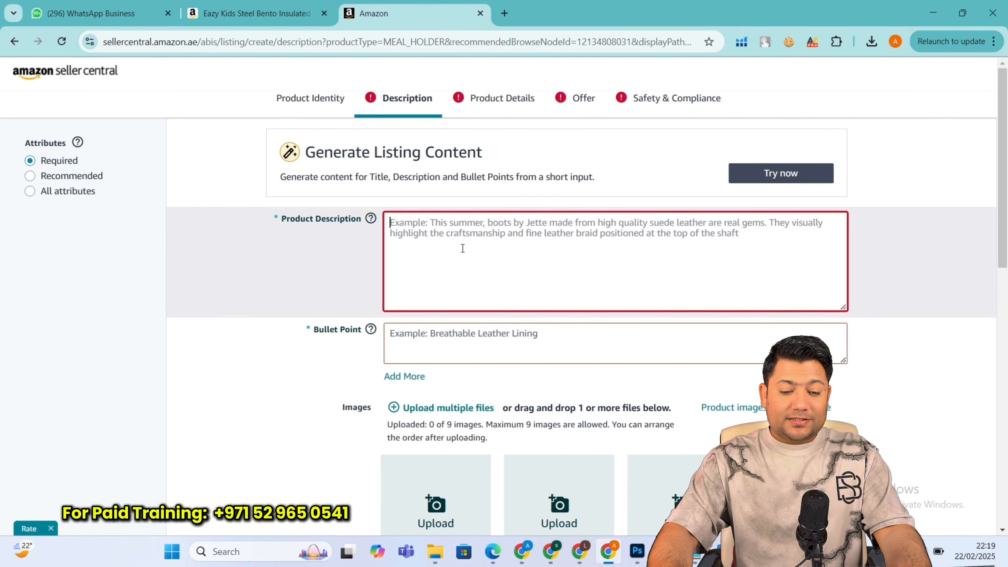
scroll(466, 241, down, 10)
scroll(491, 130, up, 8)
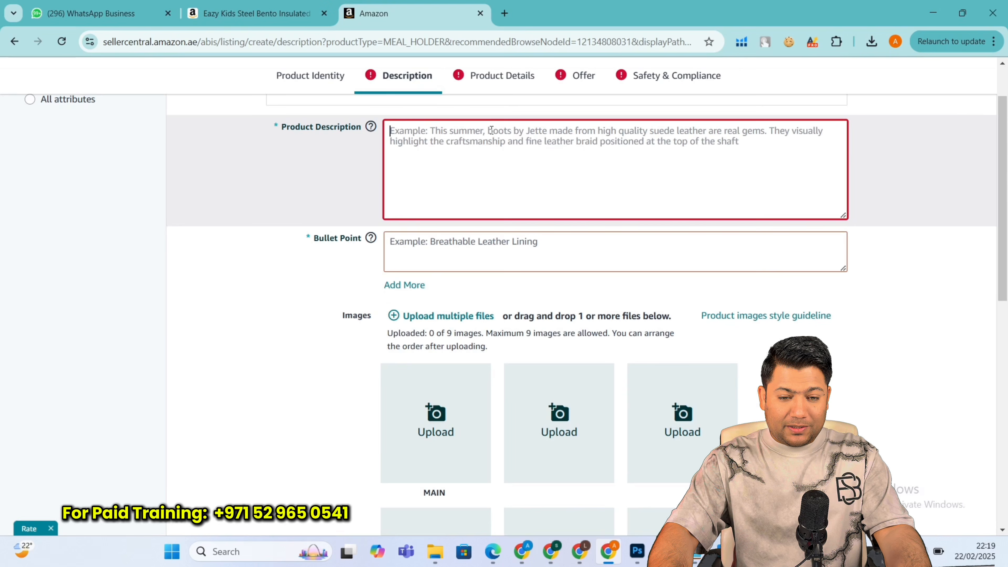
Open the Product Details section of the listing and show all attributes instead of only the required ones
click(485, 82)
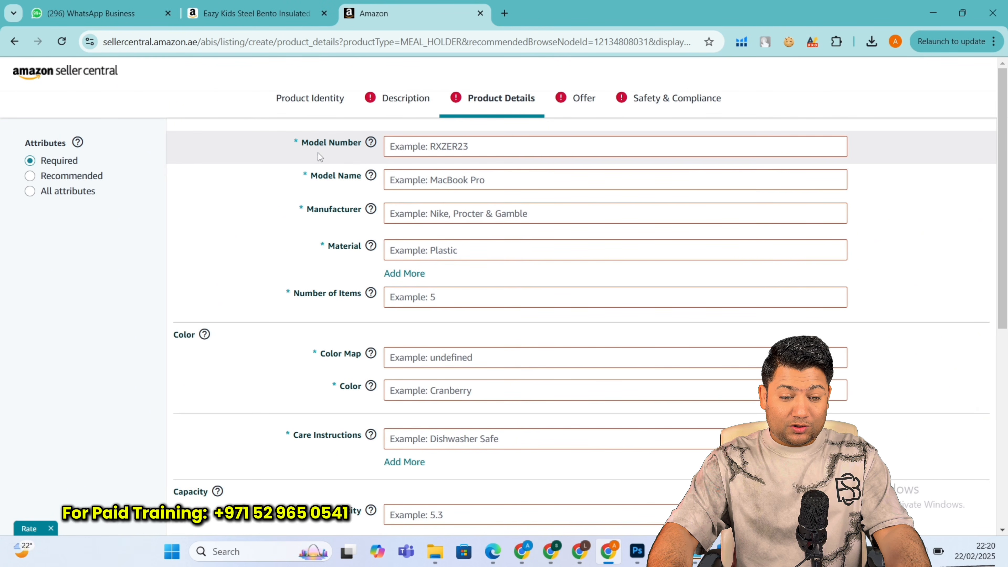
scroll(425, 200, down, 10)
scroll(438, 243, up, 10)
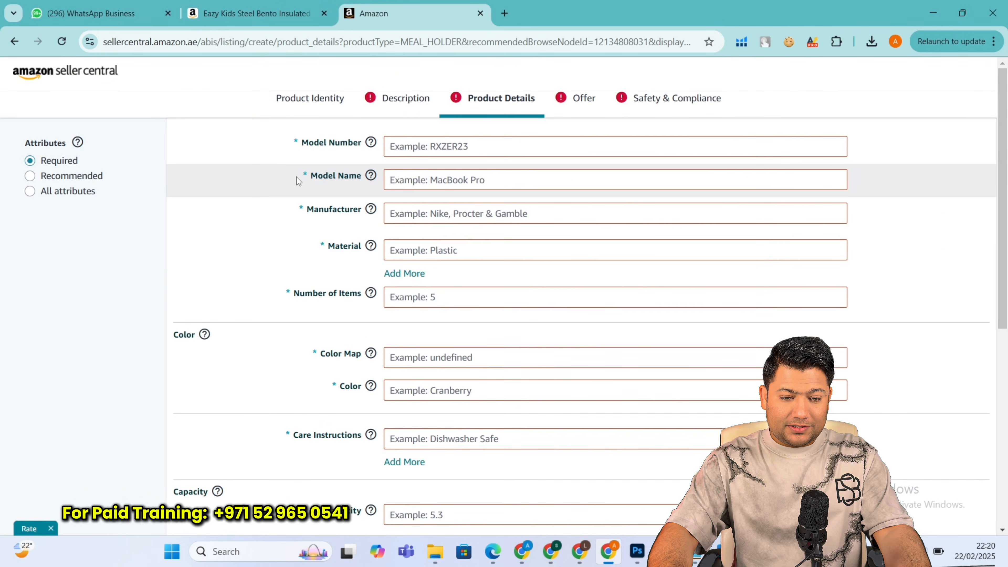
click(31, 192)
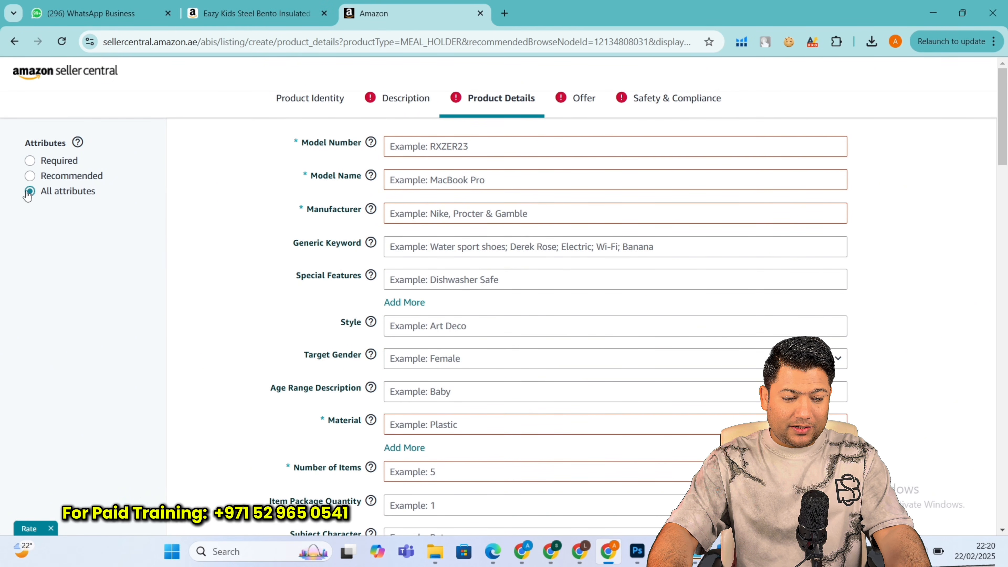
Review the full set of product detail attributes, including material, color, care instructions, capacity and pattern
scroll(494, 335, down, 5)
scroll(494, 335, up, 2)
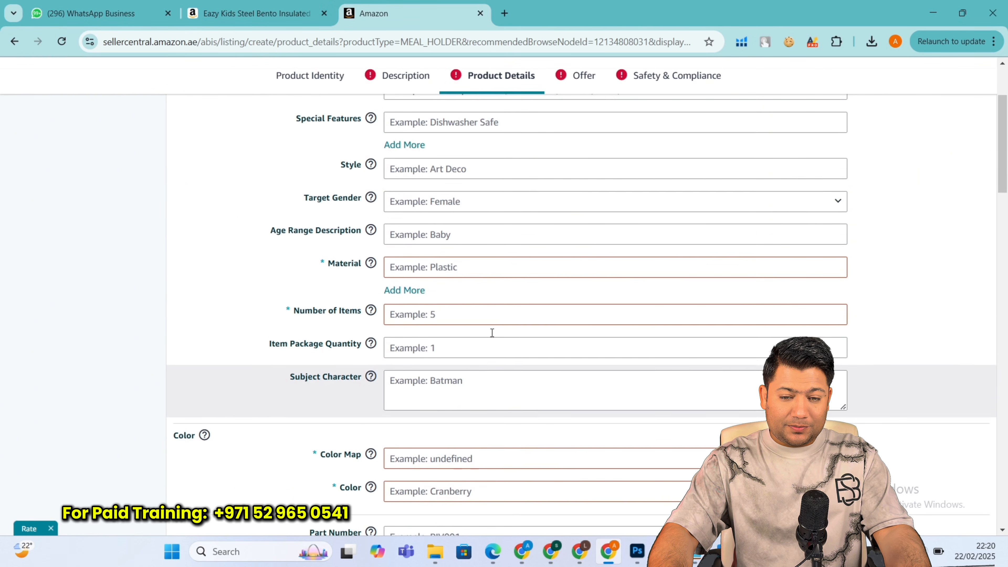
scroll(494, 121, down, 15)
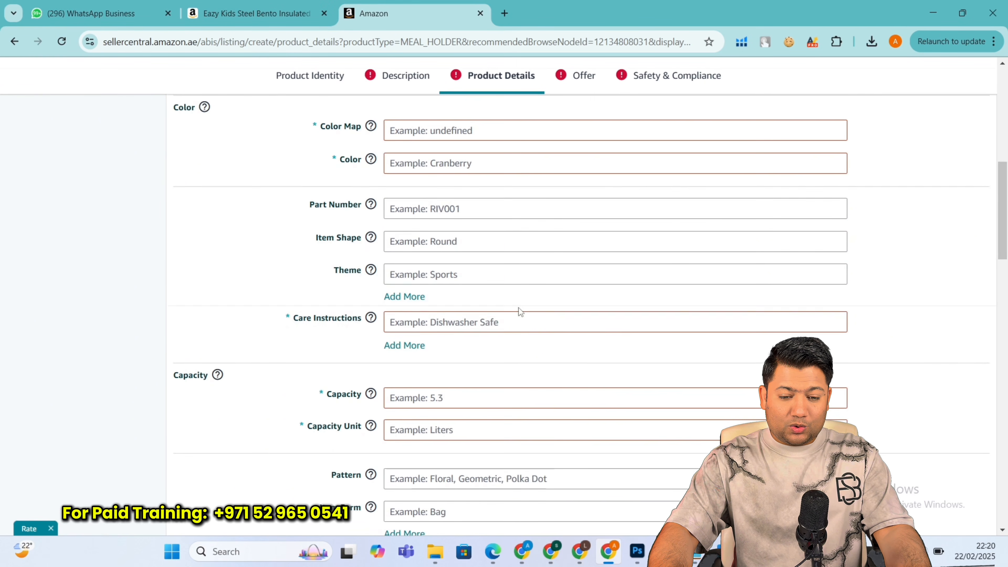
scroll(479, 337, up, 15)
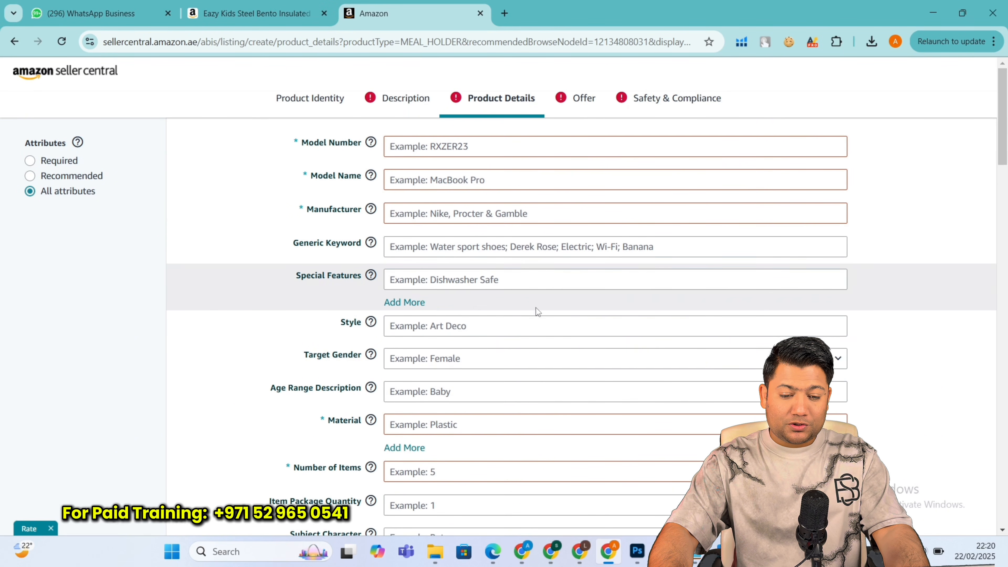
scroll(401, 346, down, 8)
scroll(451, 351, down, 1)
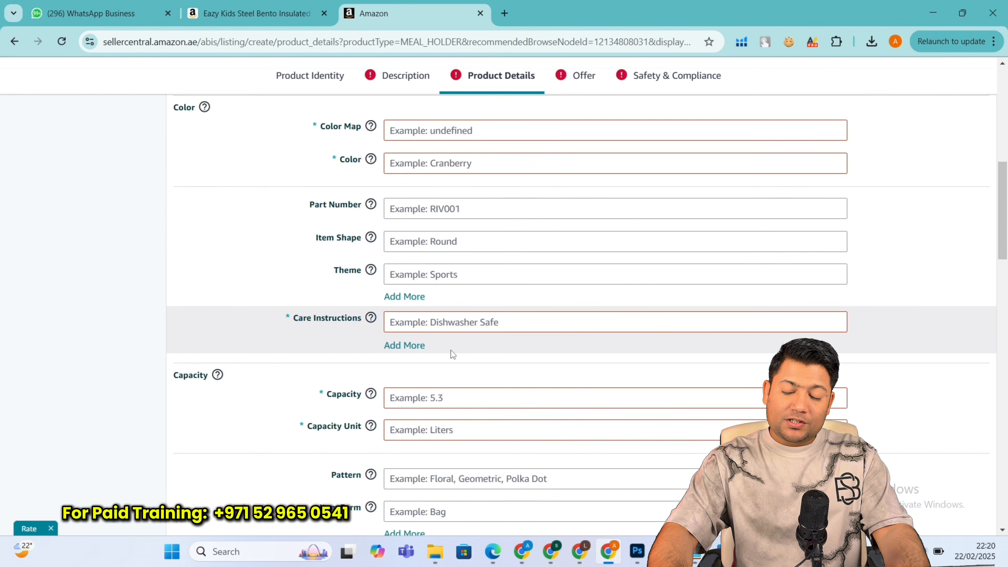
scroll(451, 350, up, 10)
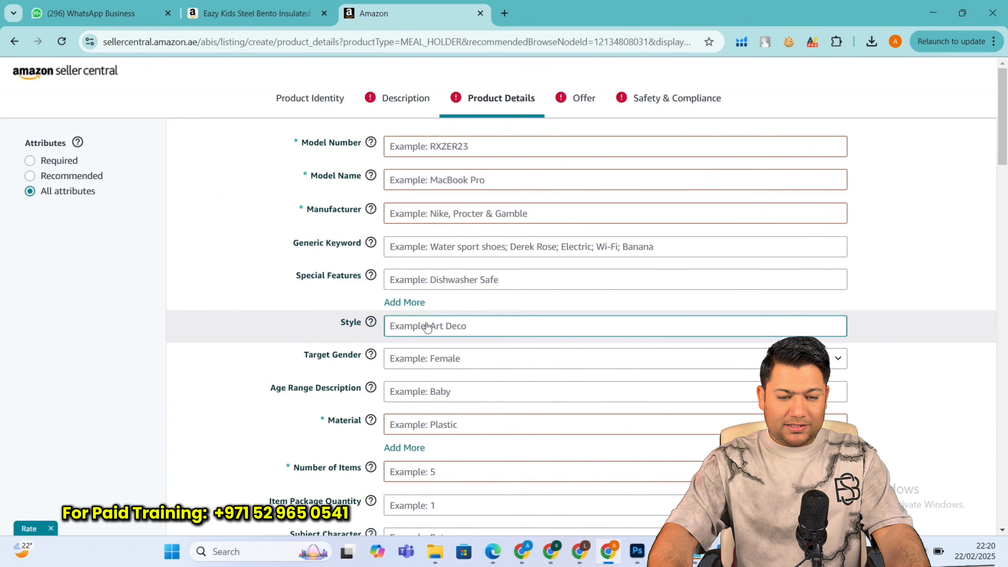
Return to the Description section and open the Generate Listing Content tool
click(404, 102)
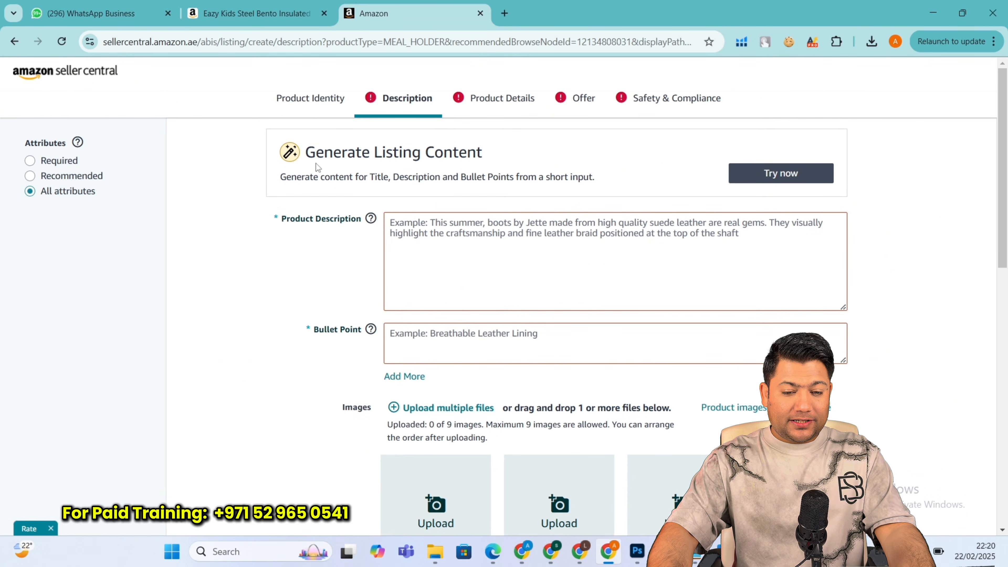
drag(307, 152, 491, 160)
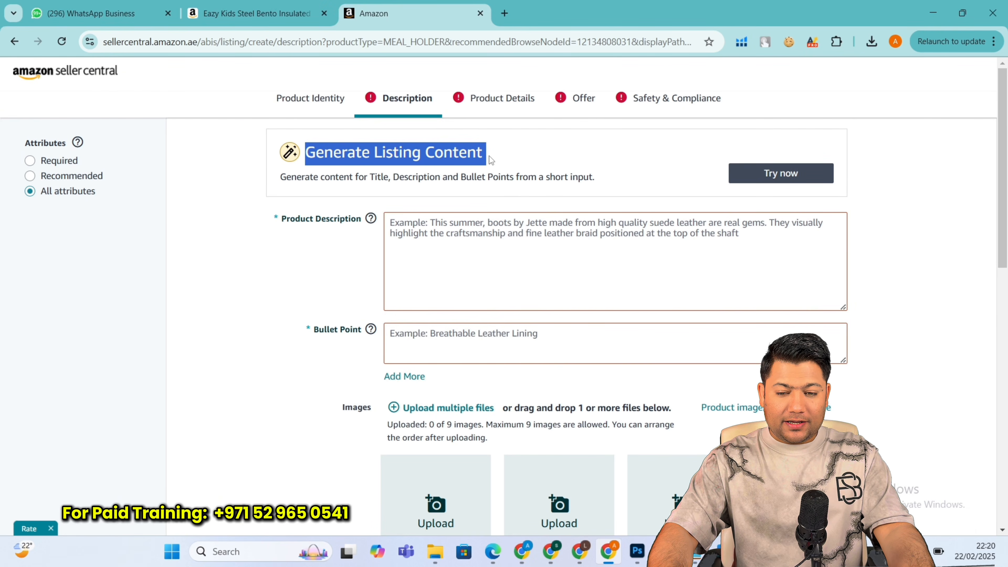
click(754, 179)
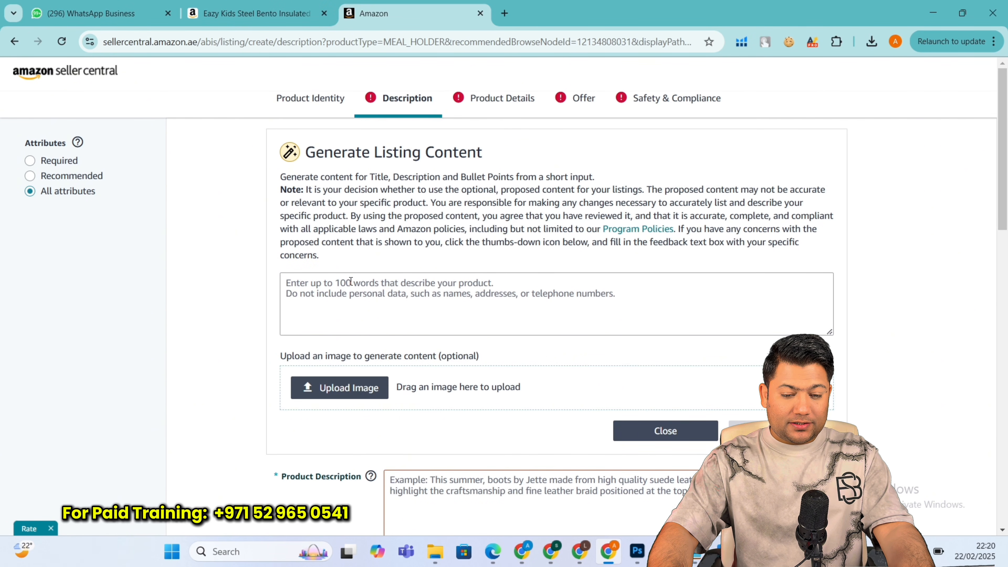
Switch to Notepad and copy the lunch box notes containing the product title, size, weight and material
click(421, 287)
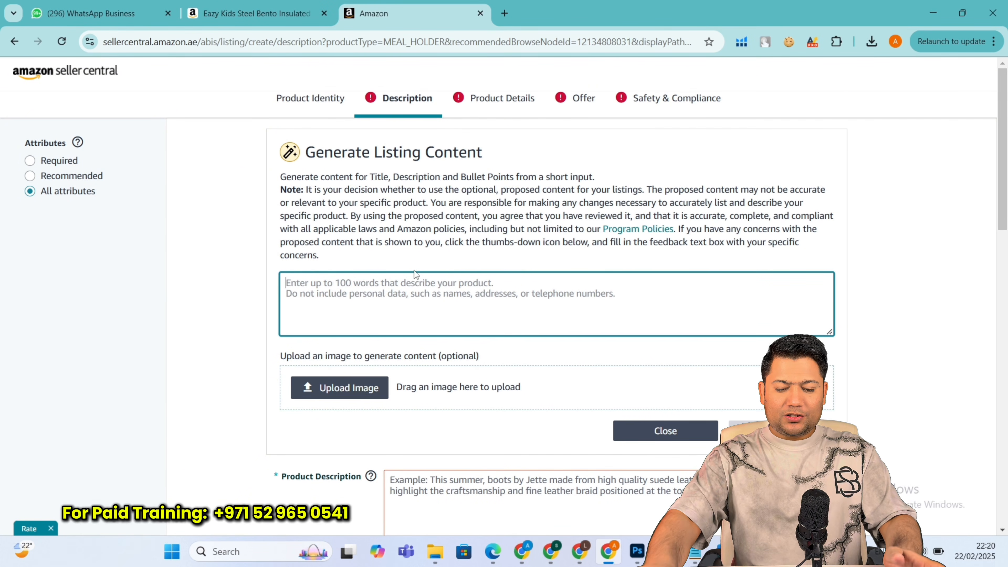
key(alt+Tab)
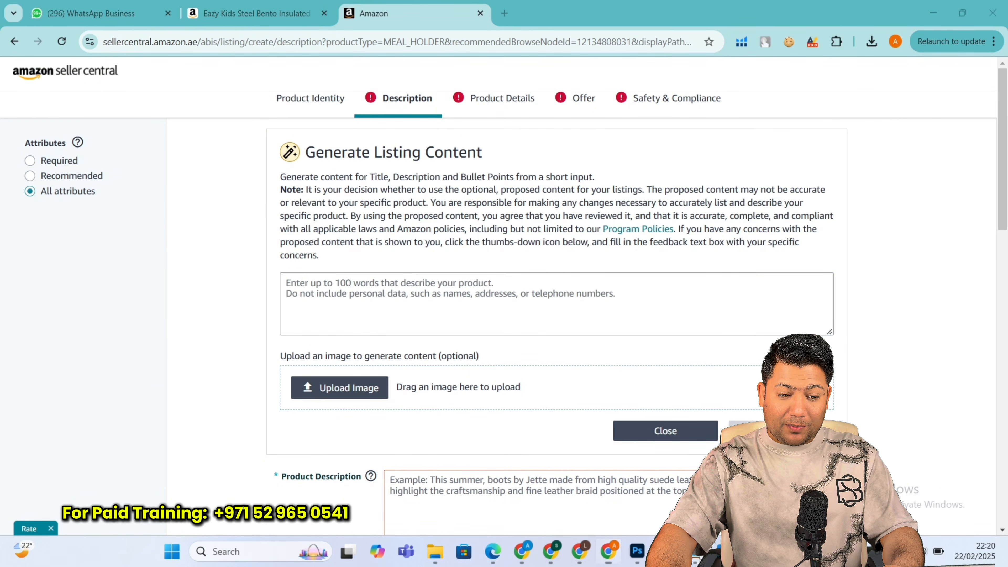
drag(120, 218, 119, 171)
click(241, 218)
click(124, 183)
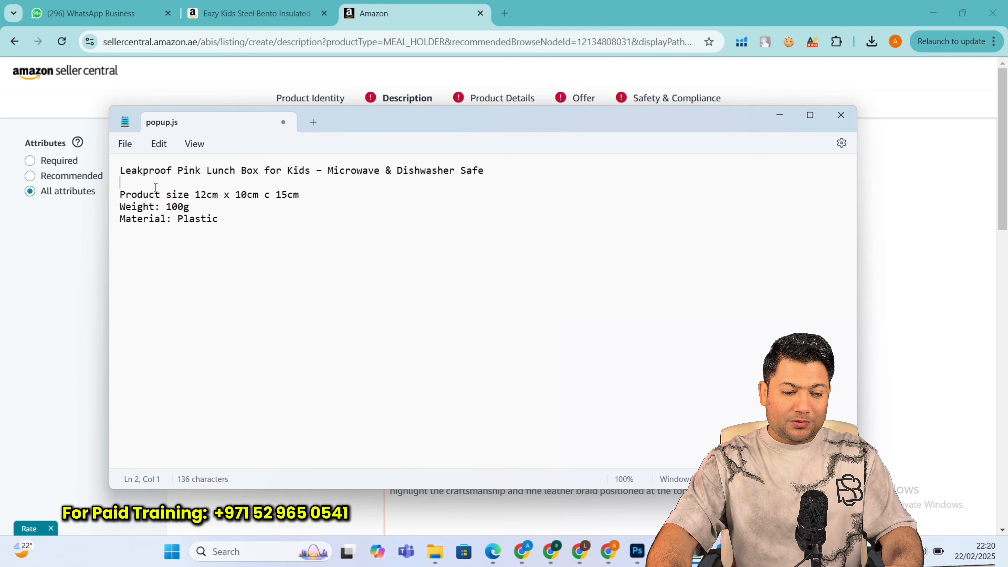
drag(219, 226, 120, 169)
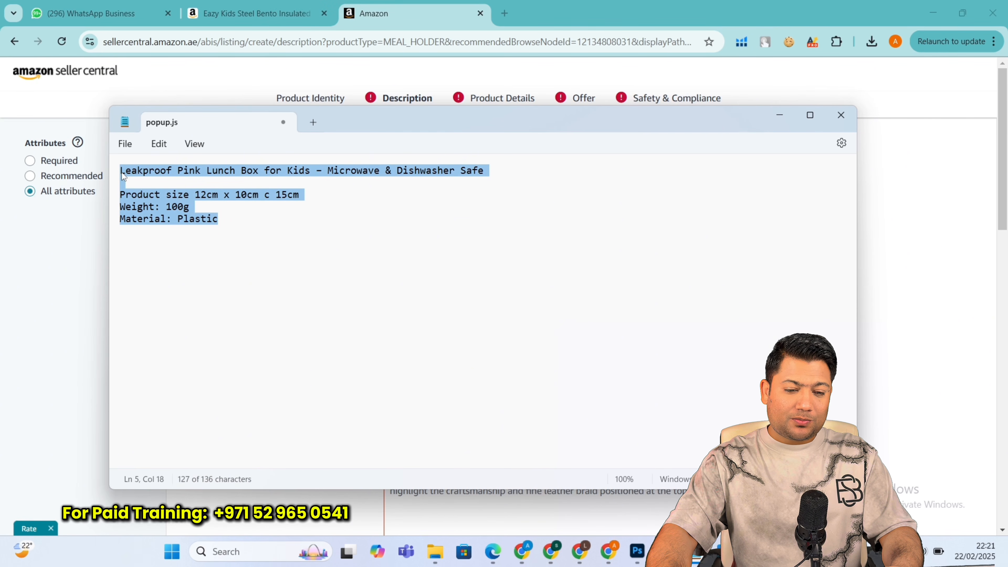
right_click(137, 179)
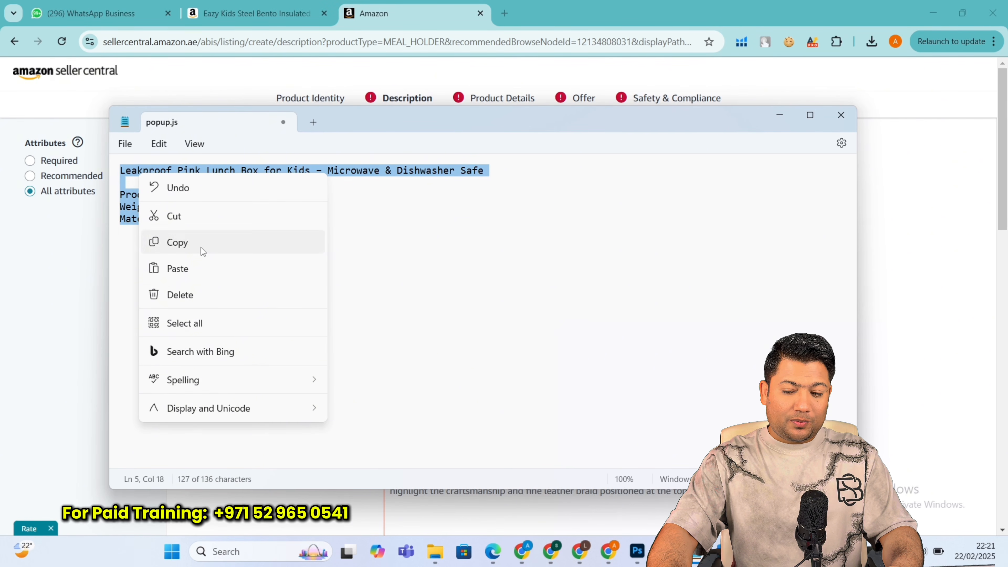
click(200, 243)
Paste the copied lunch box title, size, weight and material notes into the Generate Listing Content product description prompt
click(912, 236)
scroll(912, 236, down, 10)
scroll(569, 278, up, 10)
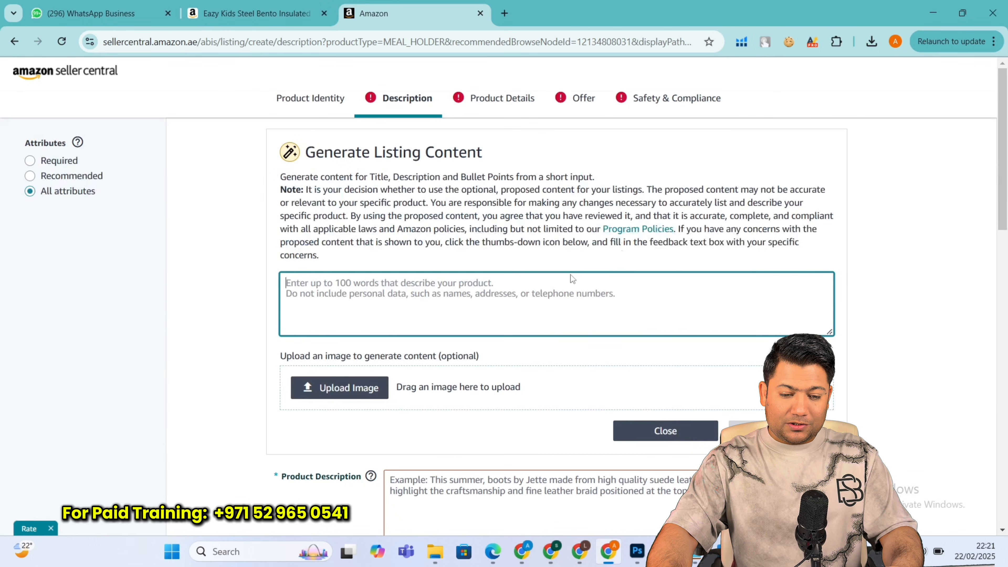
right_click(448, 300)
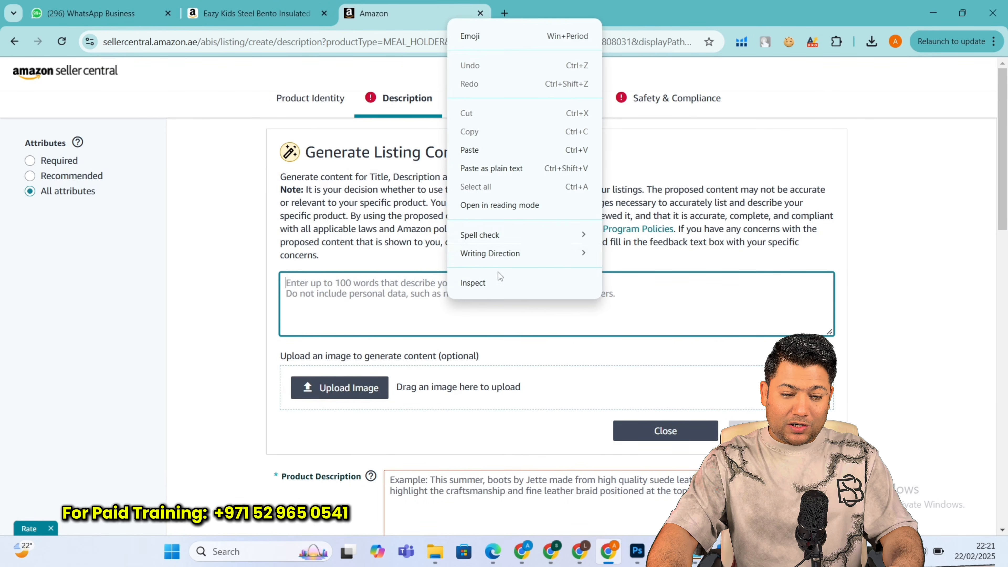
click(549, 149)
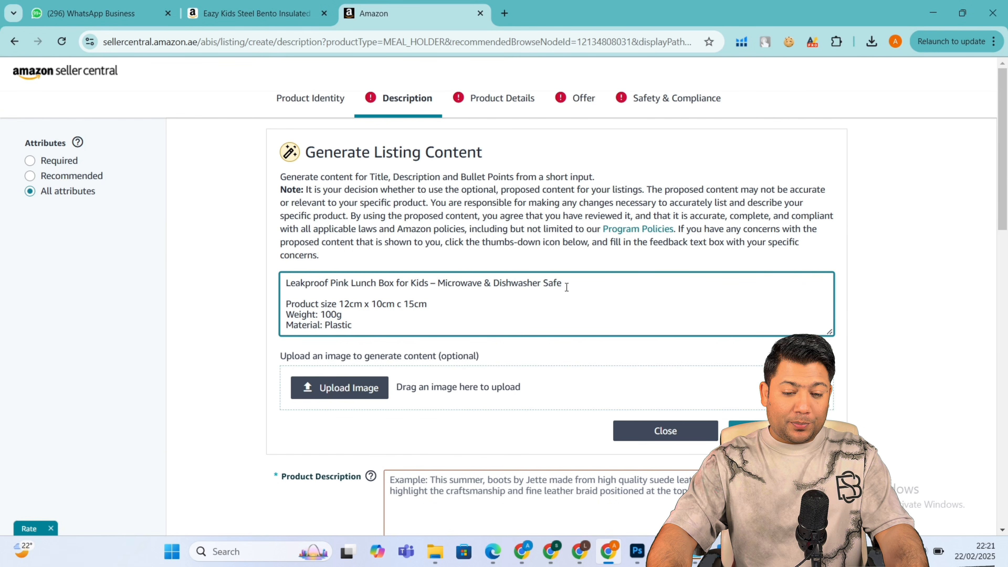
drag(428, 304, 286, 333)
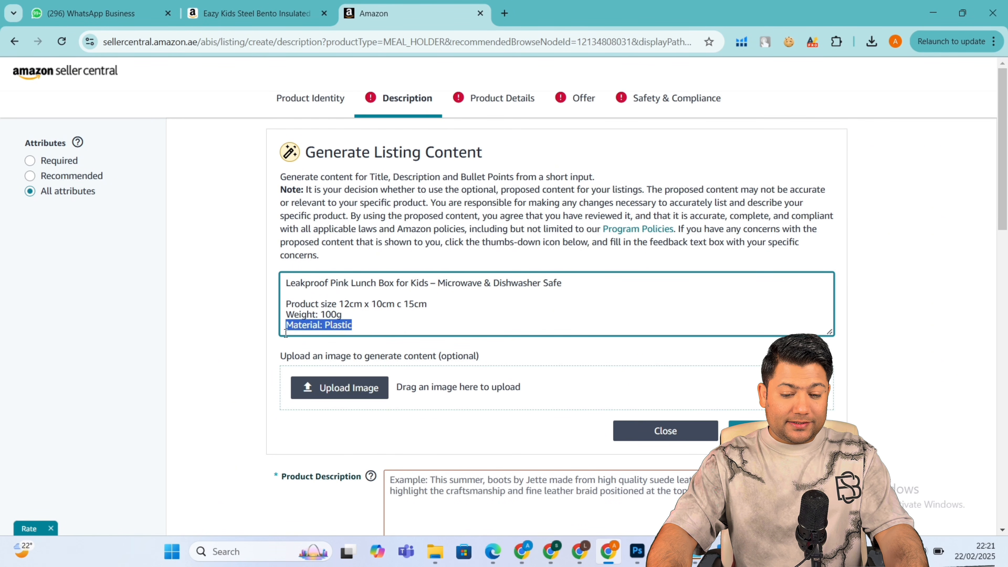
click(378, 320)
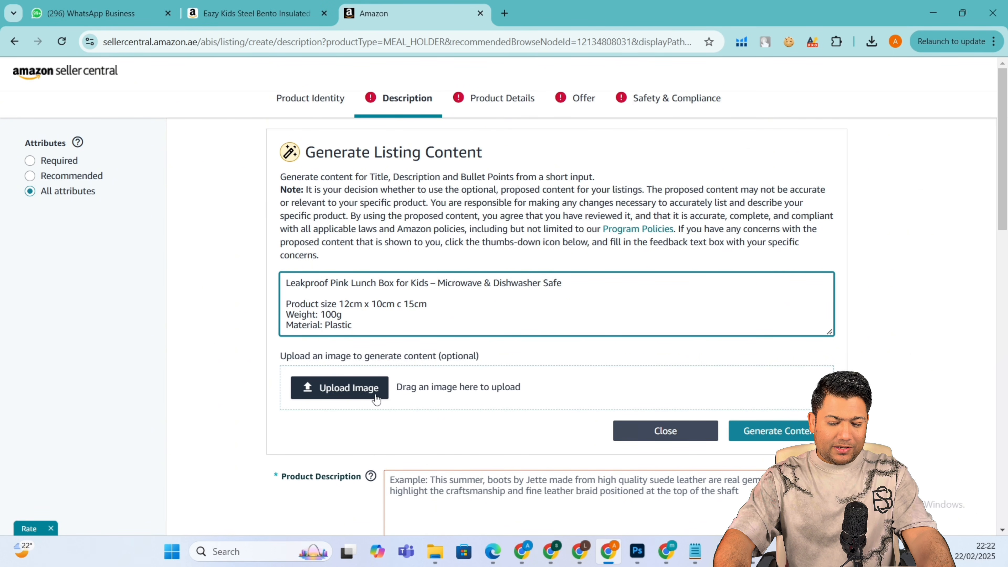
Upload 71fe-LaIhtL._AC_SL1500_.jpg to the content generator and generate the listing content from the notes and image
click(359, 391)
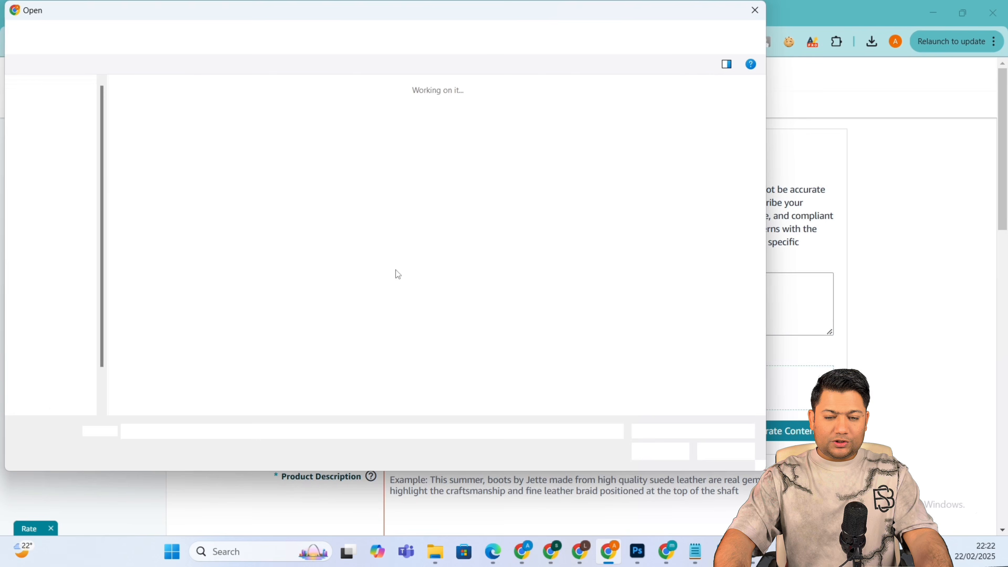
double_click(665, 195)
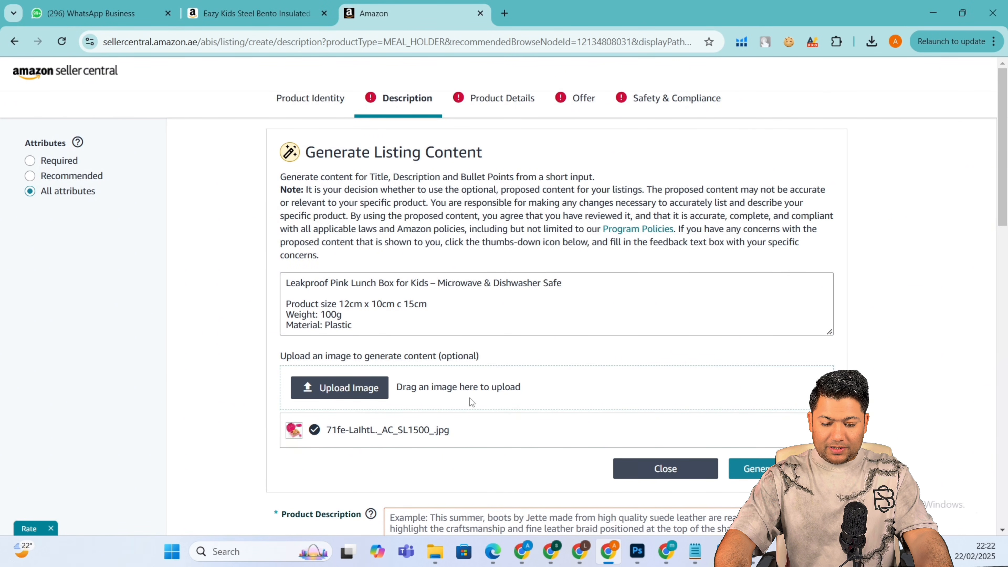
scroll(301, 384, down, 4)
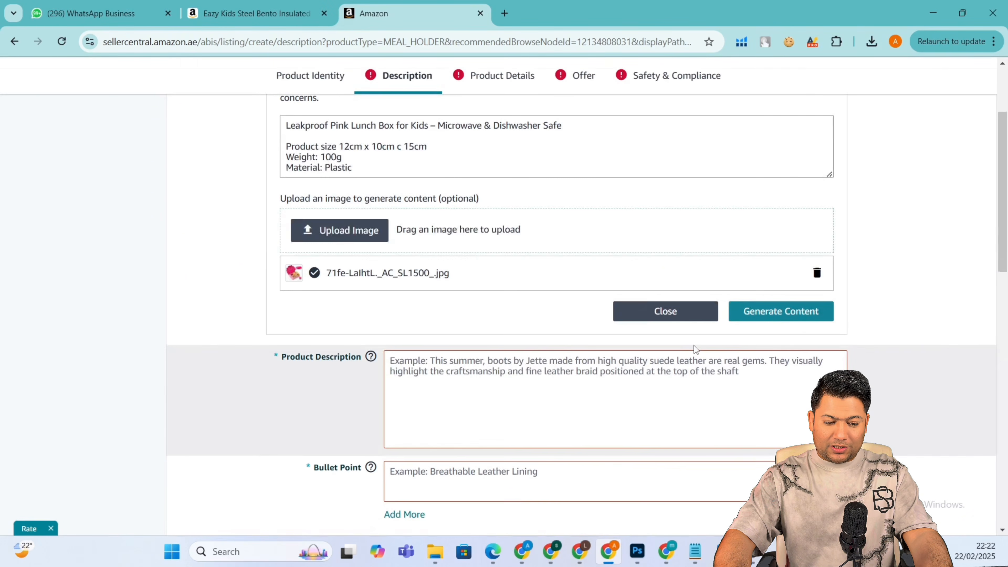
scroll(383, 385, down, 1)
scroll(380, 384, down, 1)
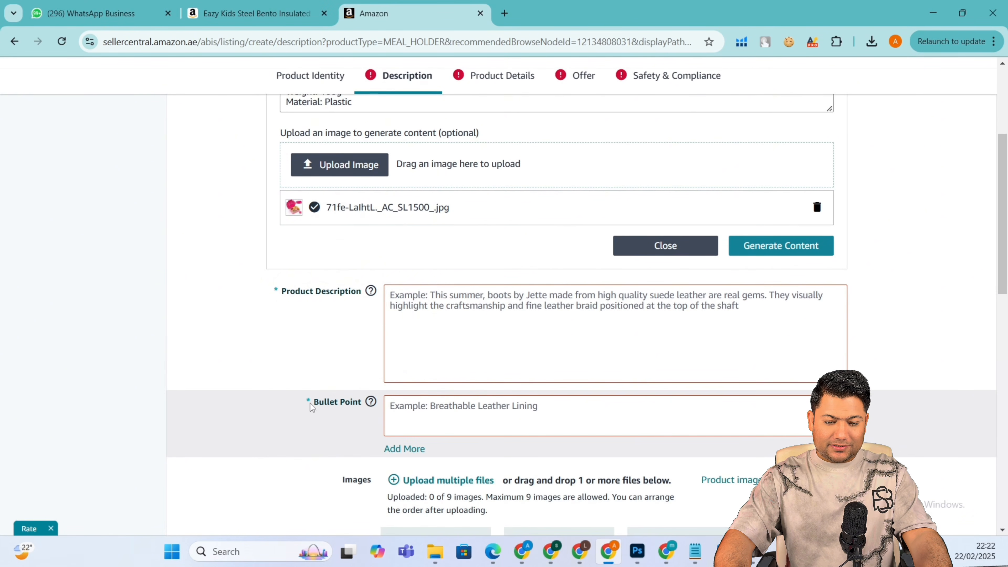
drag(330, 402, 377, 403)
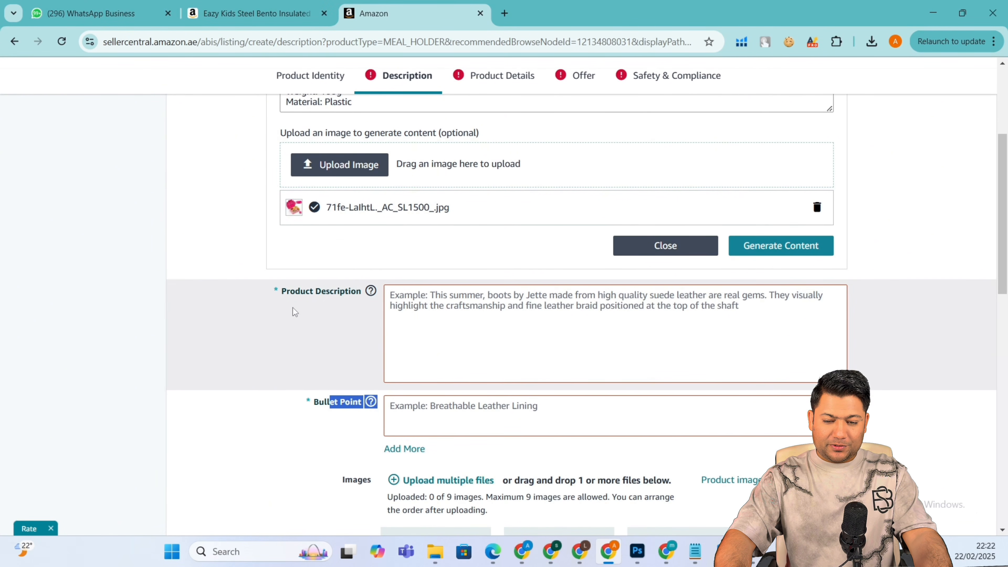
click(776, 251)
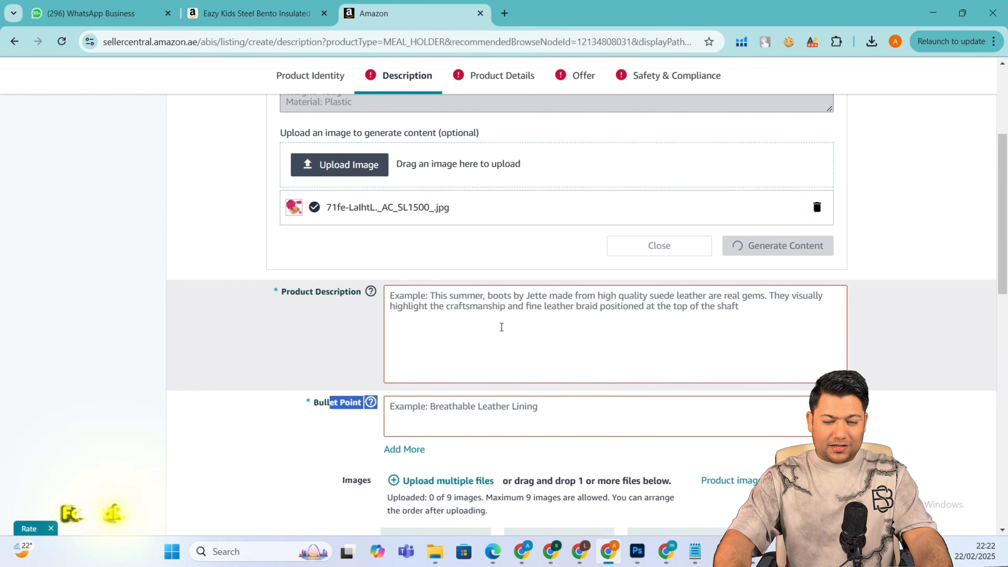
click(485, 328)
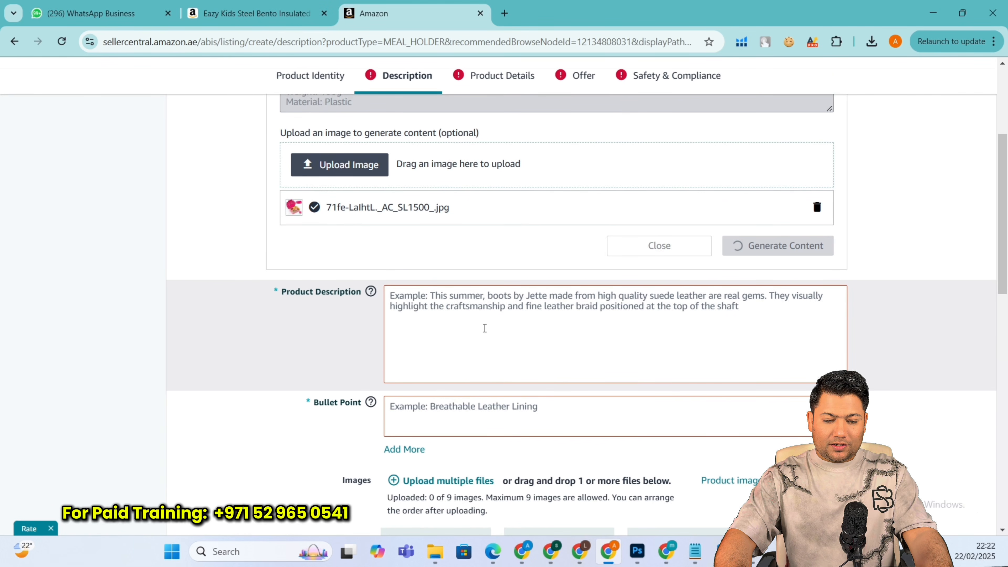
Enlarge the Product Description box and review the generated text's dimensions, weight, microwave and dishwasher safety, and suggested uses
scroll(519, 275, up, 5)
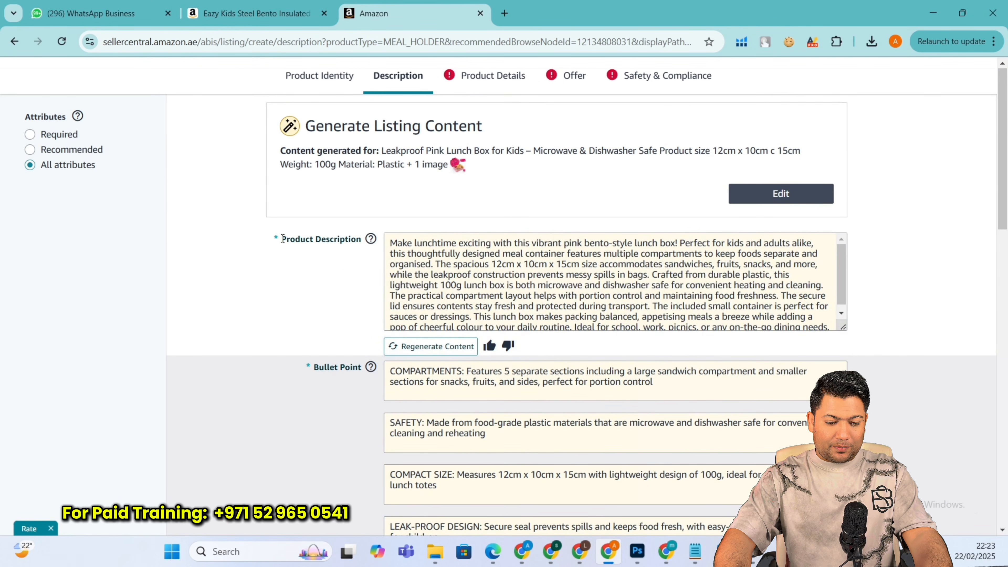
scroll(310, 247, up, 1)
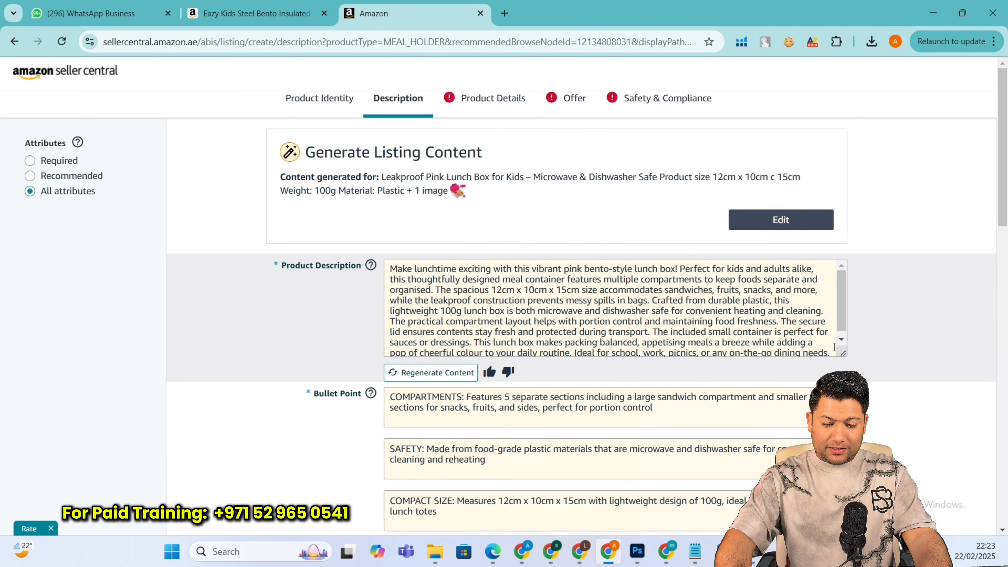
drag(844, 353, 844, 439)
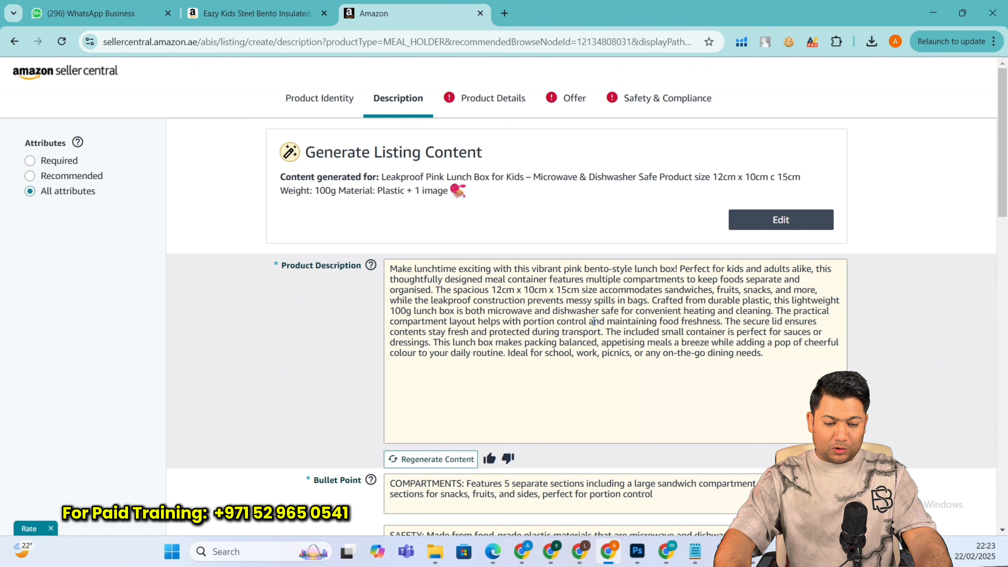
scroll(453, 287, down, 7)
scroll(478, 388, up, 5)
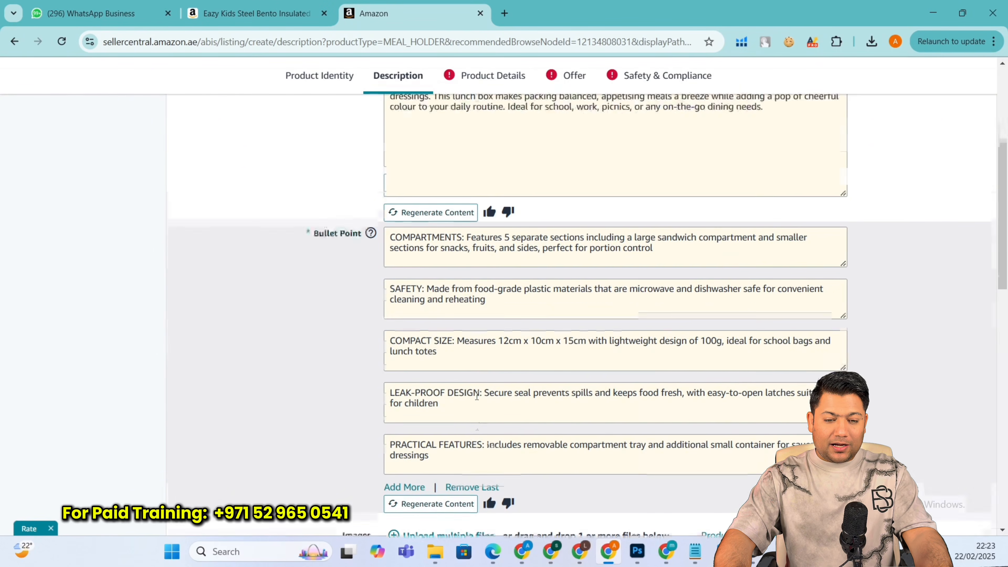
scroll(476, 383, up, 3)
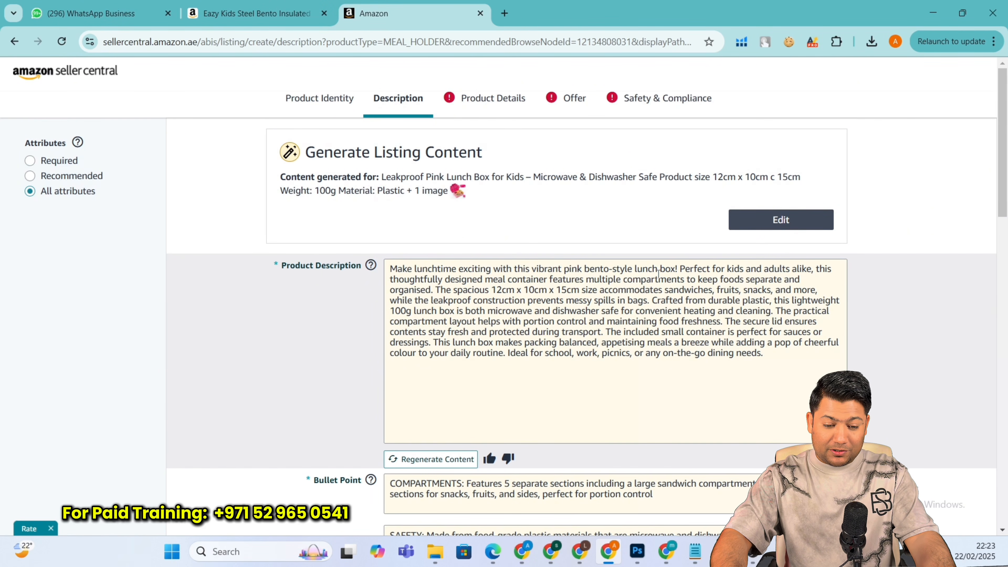
drag(412, 311, 394, 311)
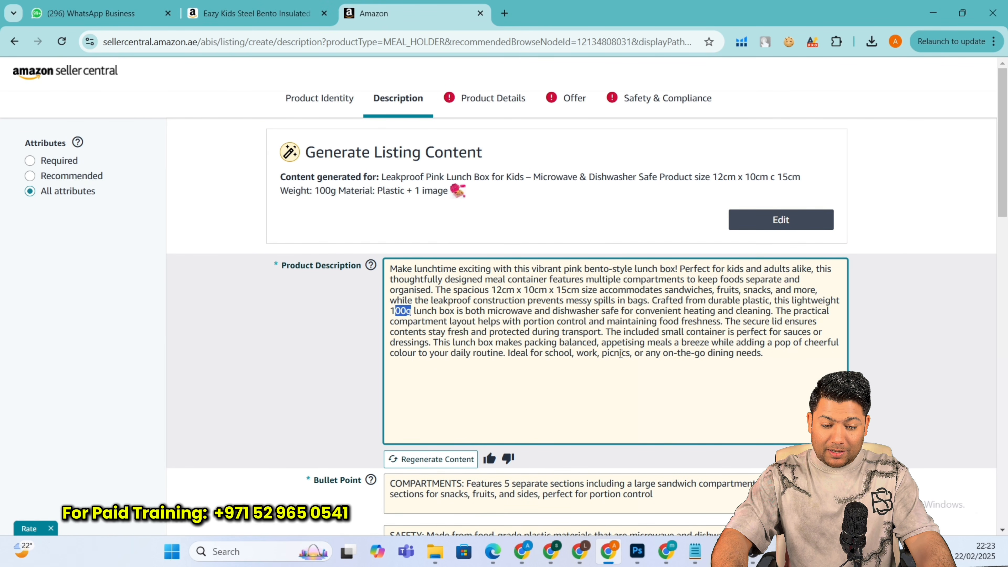
drag(544, 356, 768, 354)
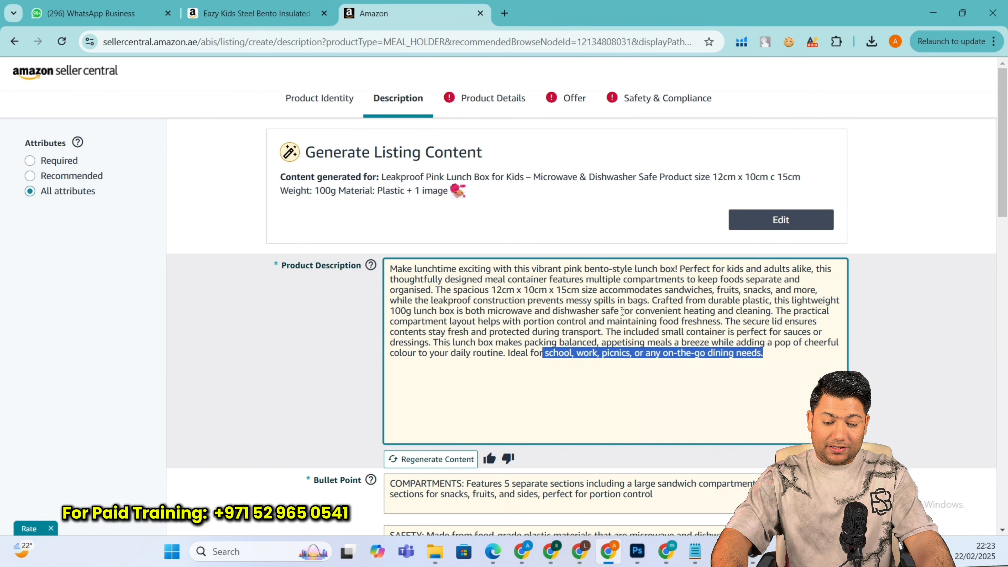
drag(622, 310, 487, 311)
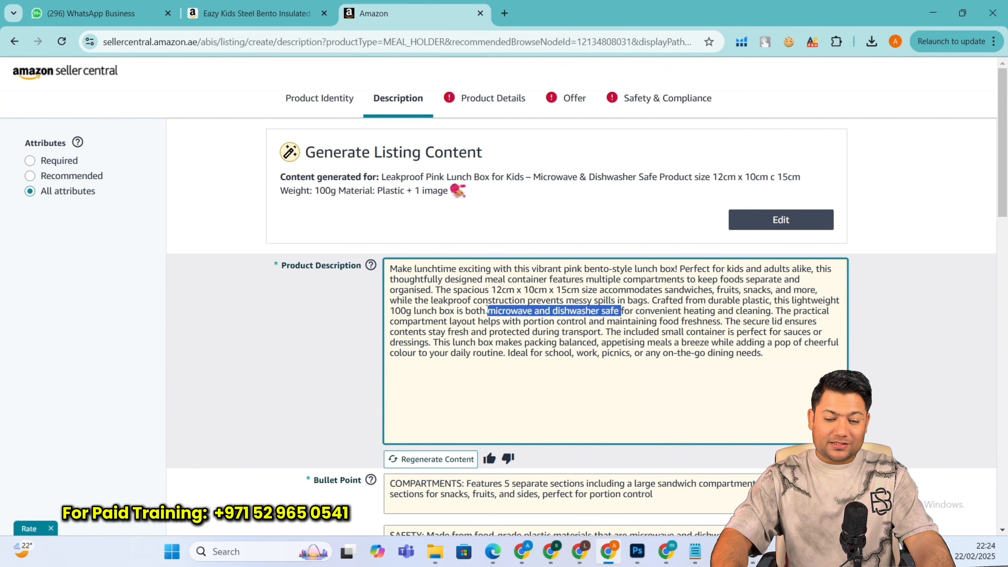
drag(597, 289, 441, 289)
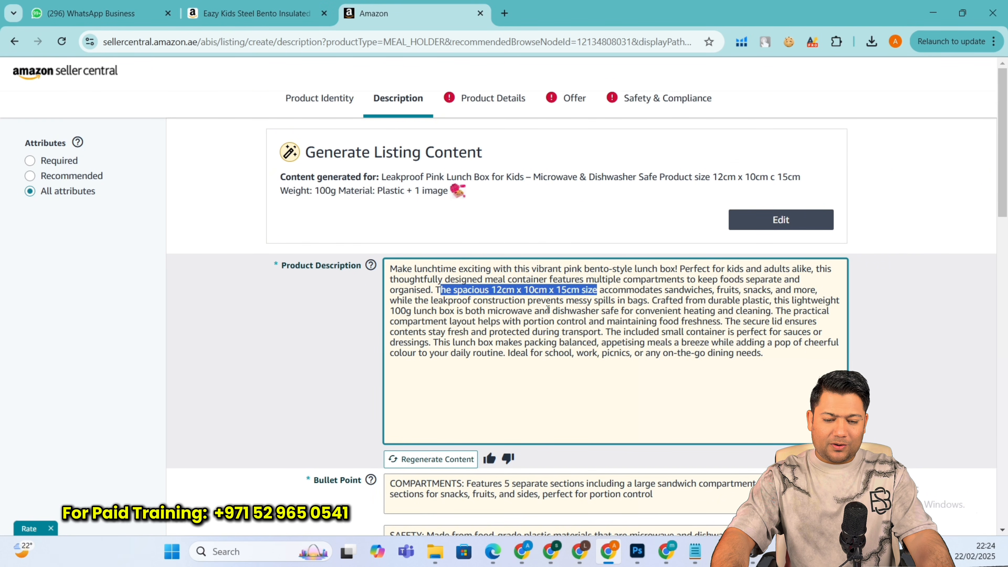
Review the generated bullet points on compartments, safety, compact size, leak-proof design and practical features
scroll(537, 309, down, 7)
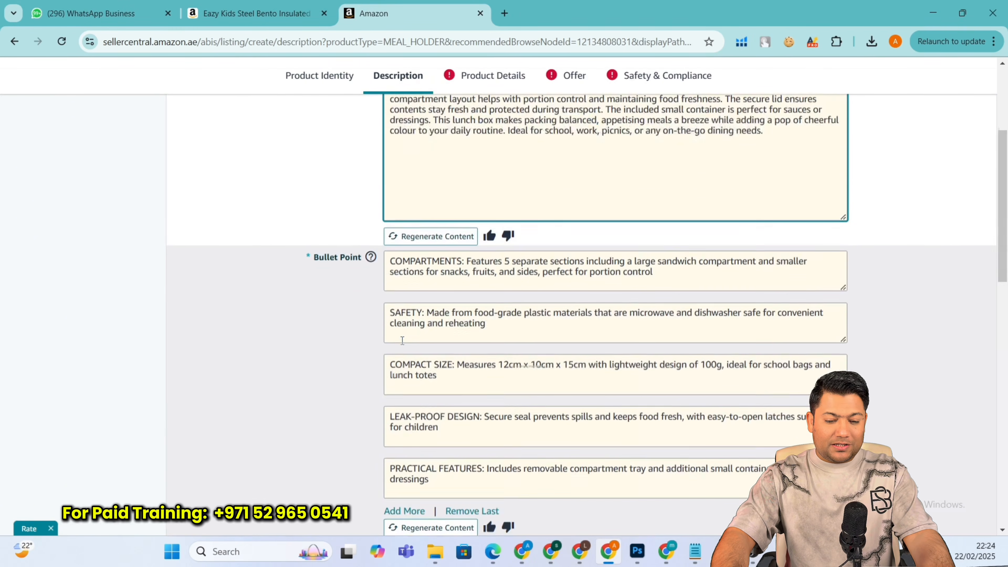
drag(475, 195, 373, 191)
click(528, 208)
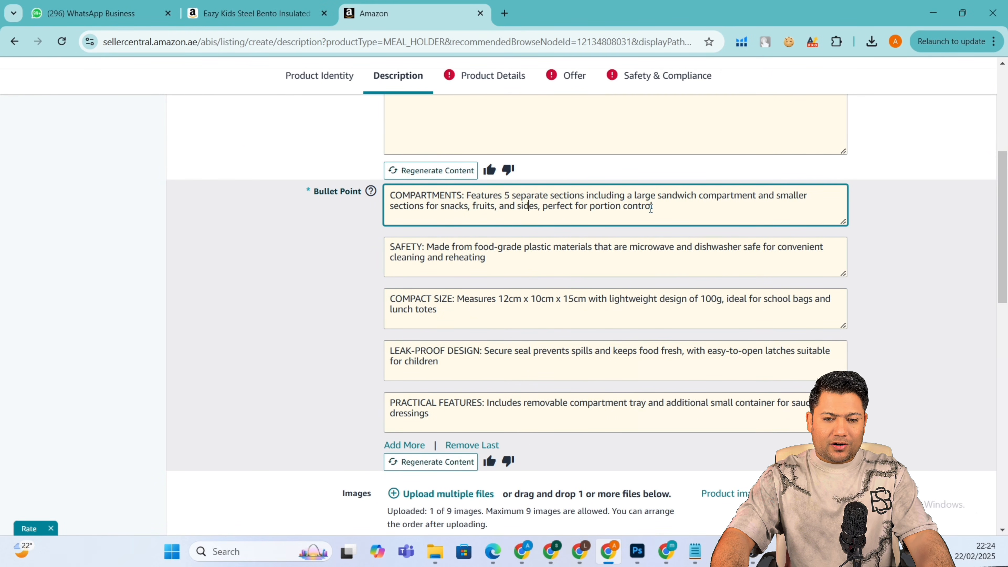
drag(651, 207, 447, 197)
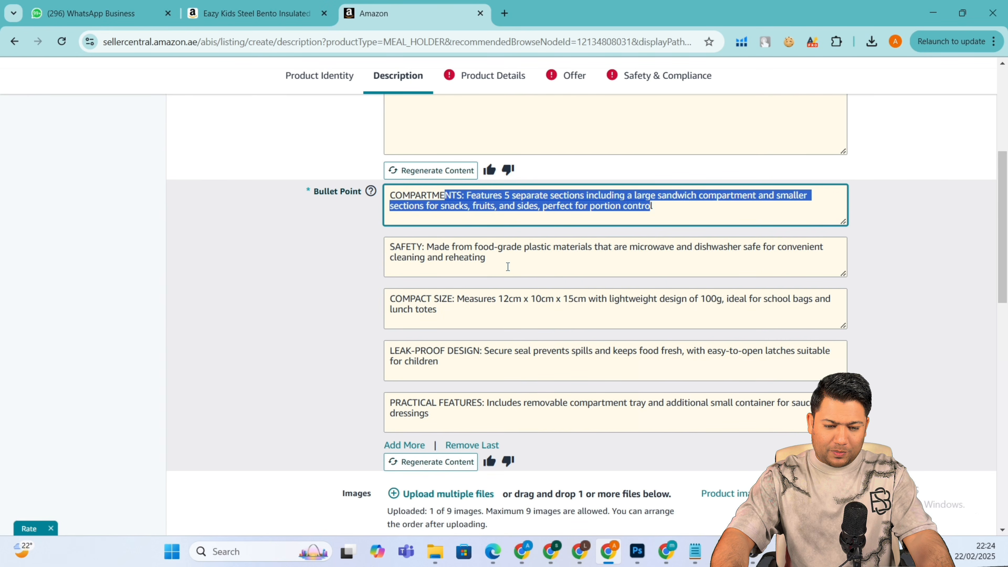
drag(507, 267, 428, 246)
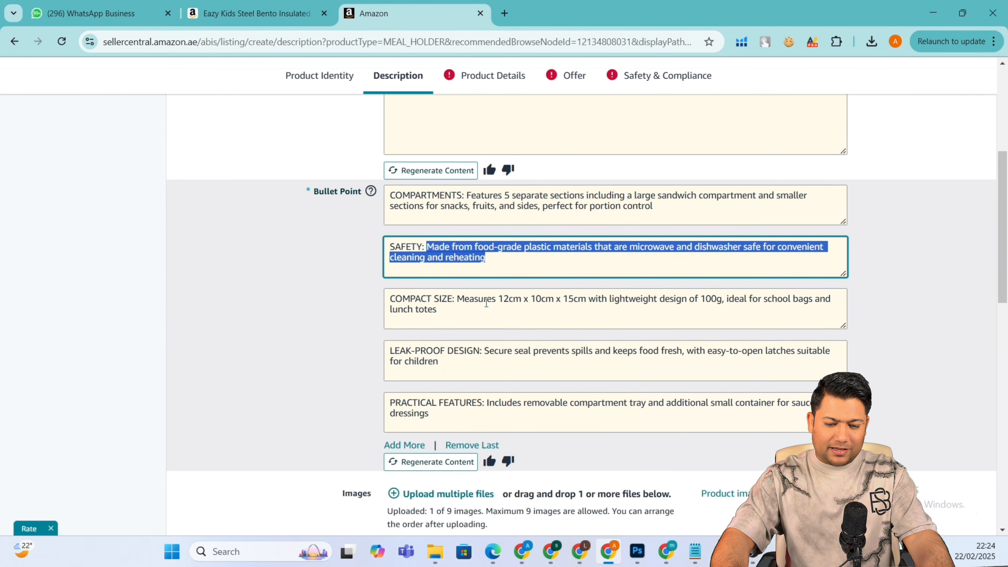
drag(504, 298, 522, 298)
drag(722, 298, 703, 296)
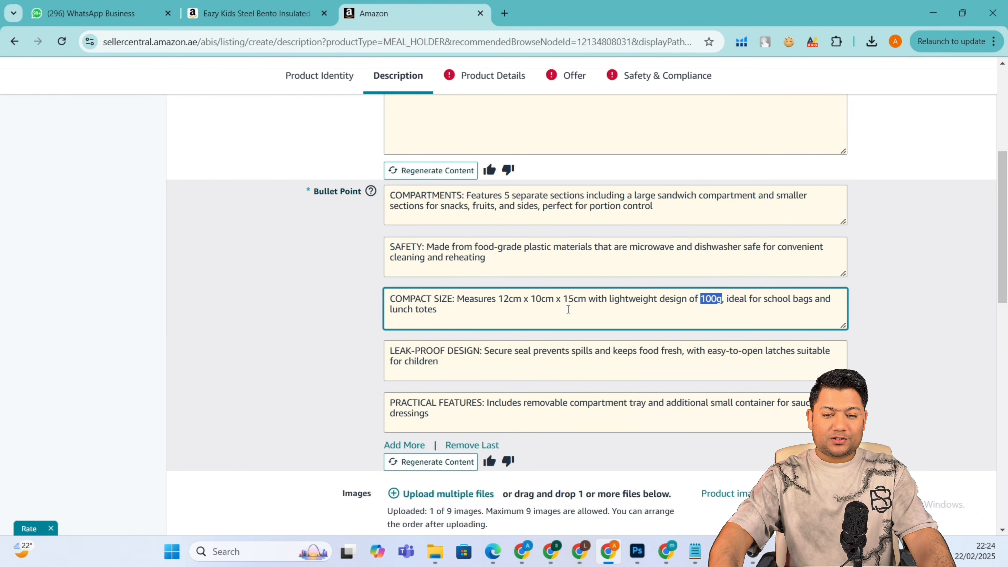
scroll(511, 324, down, 3)
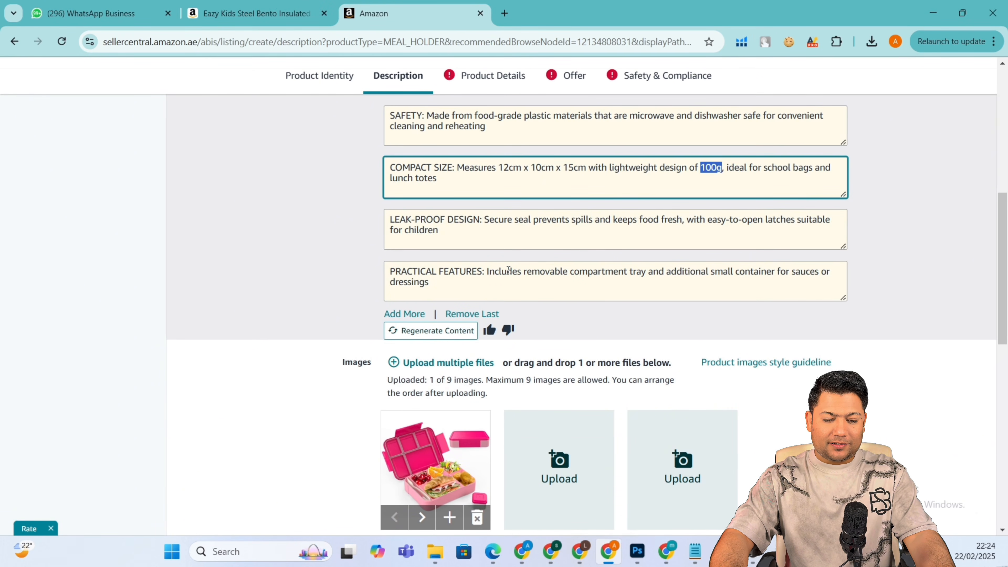
Upload 71myswbgFqL._AC_SL1500_ and 71gRvkEsTCL._AC_SL1500_ from the lunch box pink folder as the second and third product images
scroll(508, 270, down, 3)
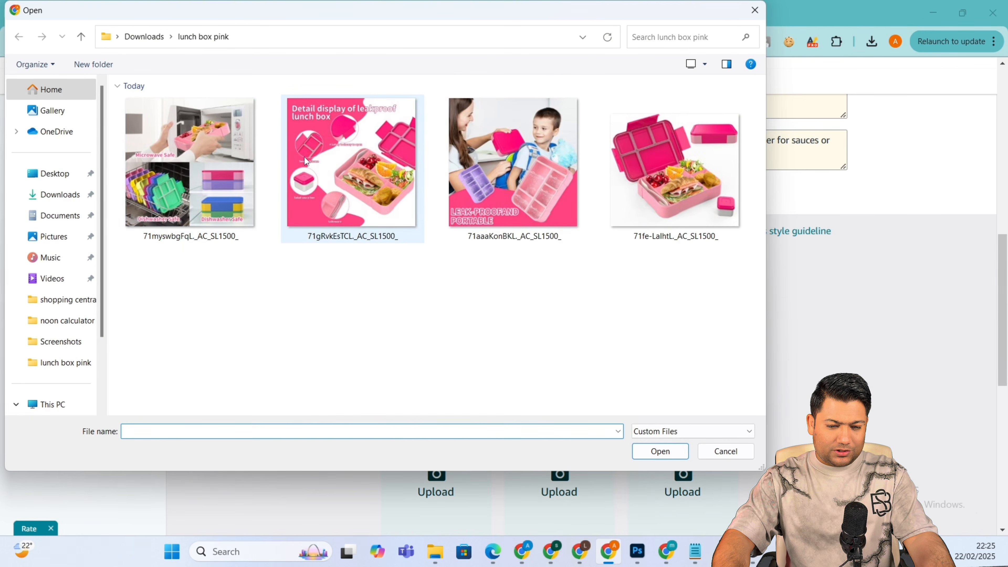
double_click(230, 163)
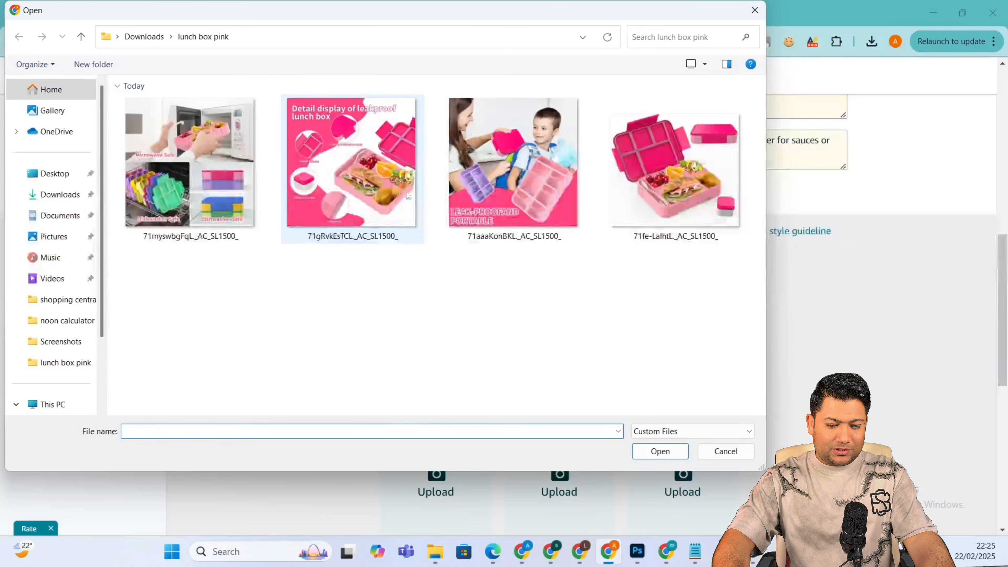
click(378, 178)
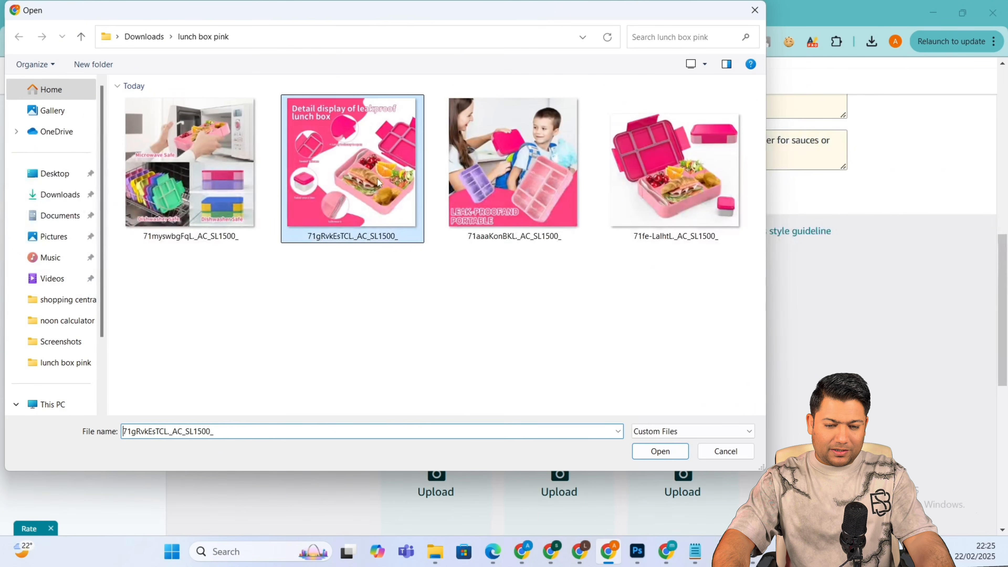
double_click(378, 177)
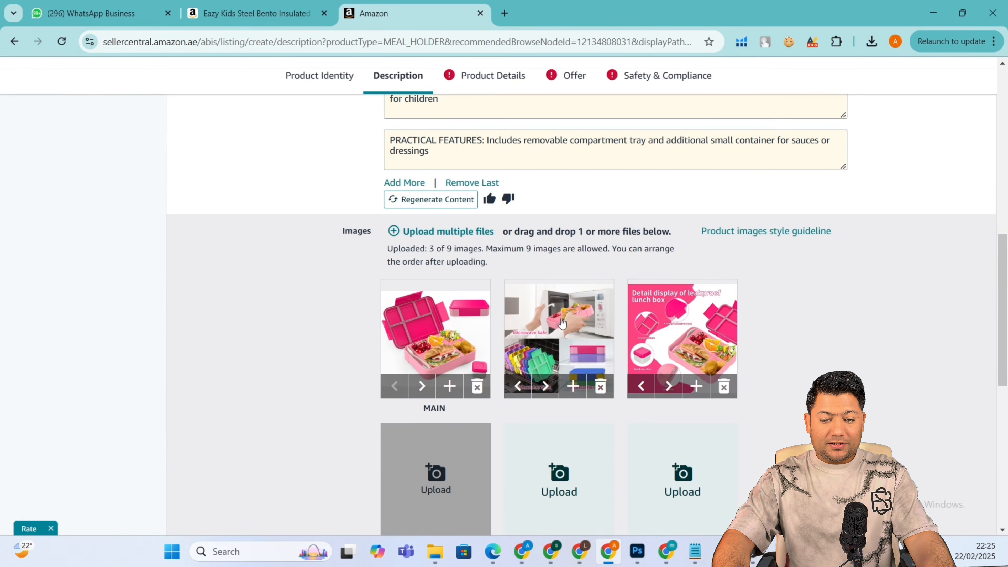
Open the Product Details section and enter NA for the model number, model name and manufacturer
scroll(512, 343, down, 9)
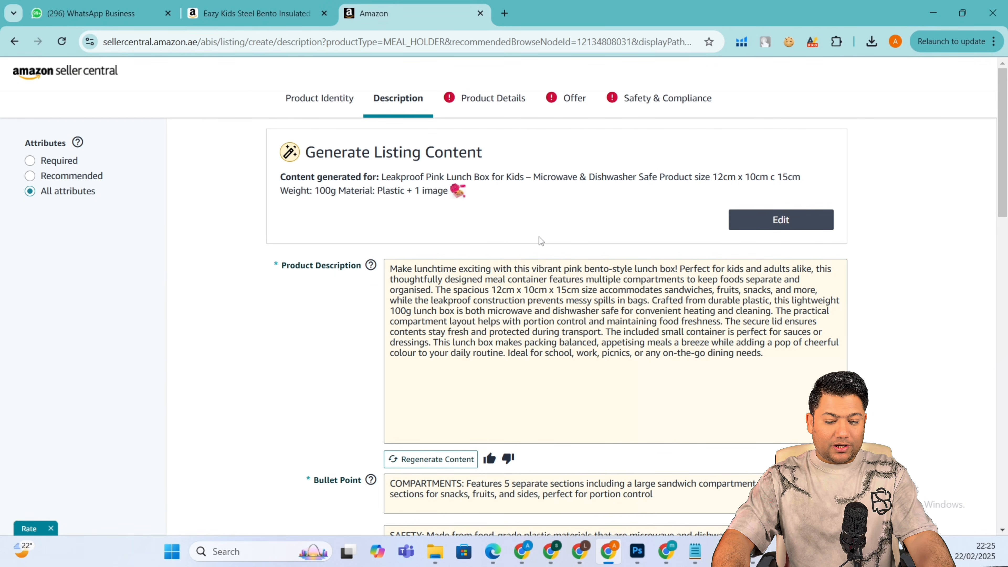
scroll(540, 240, down, 4)
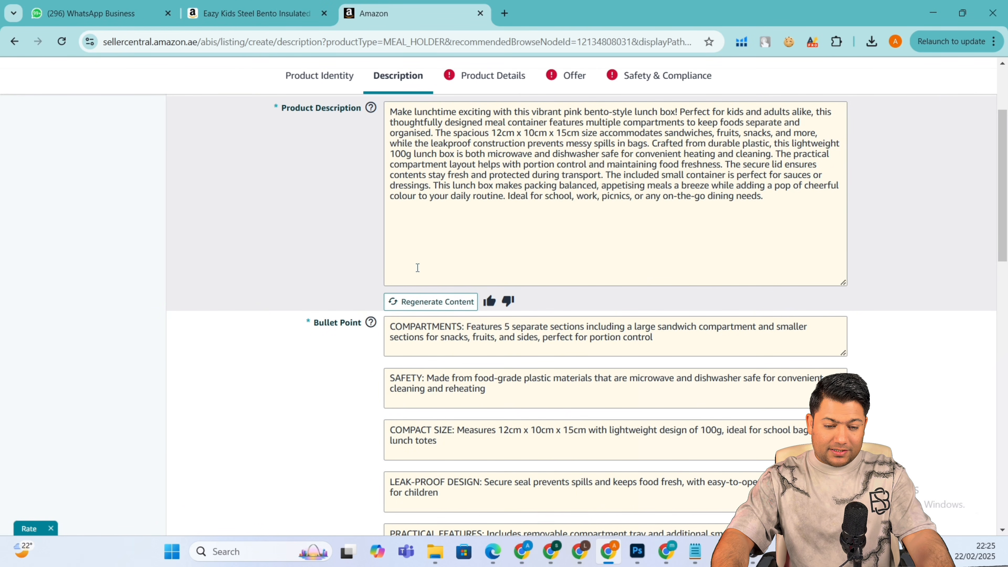
scroll(468, 265, up, 3)
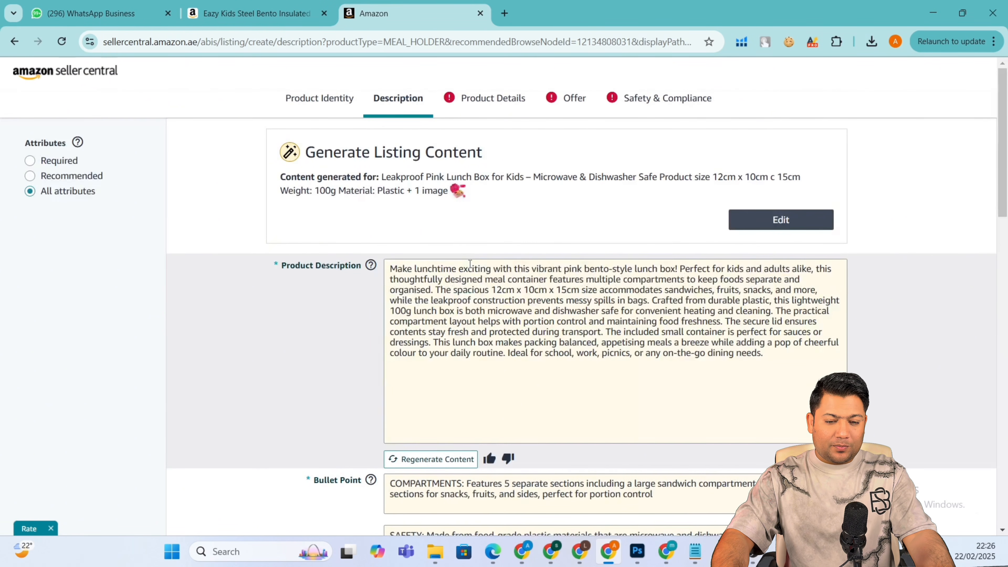
click(491, 103)
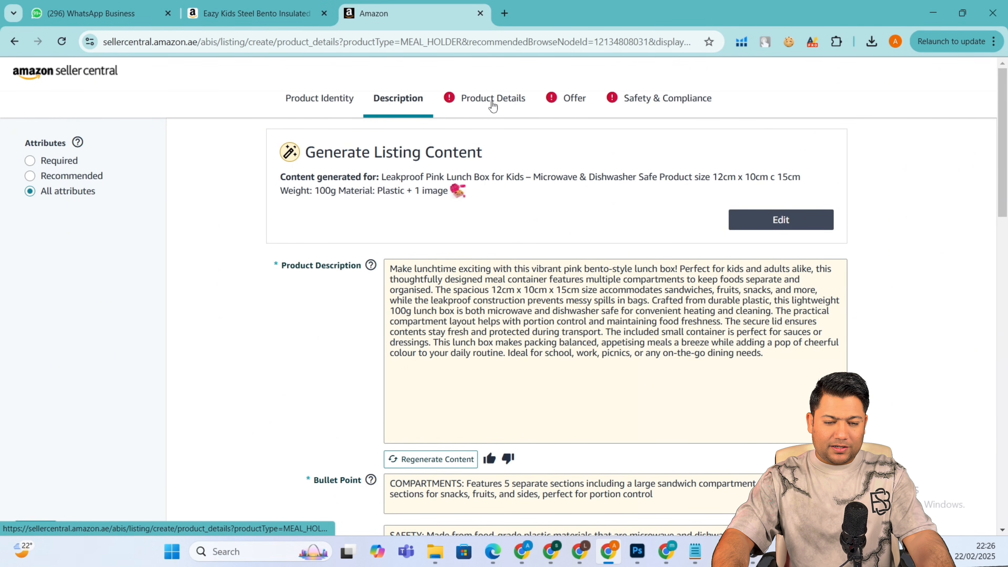
scroll(498, 208, down, 2)
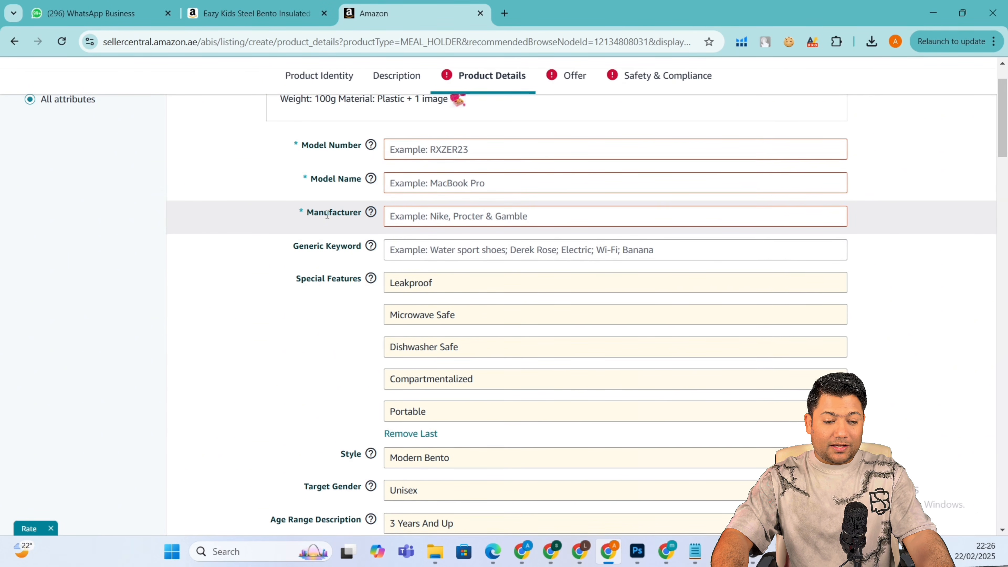
click(430, 149)
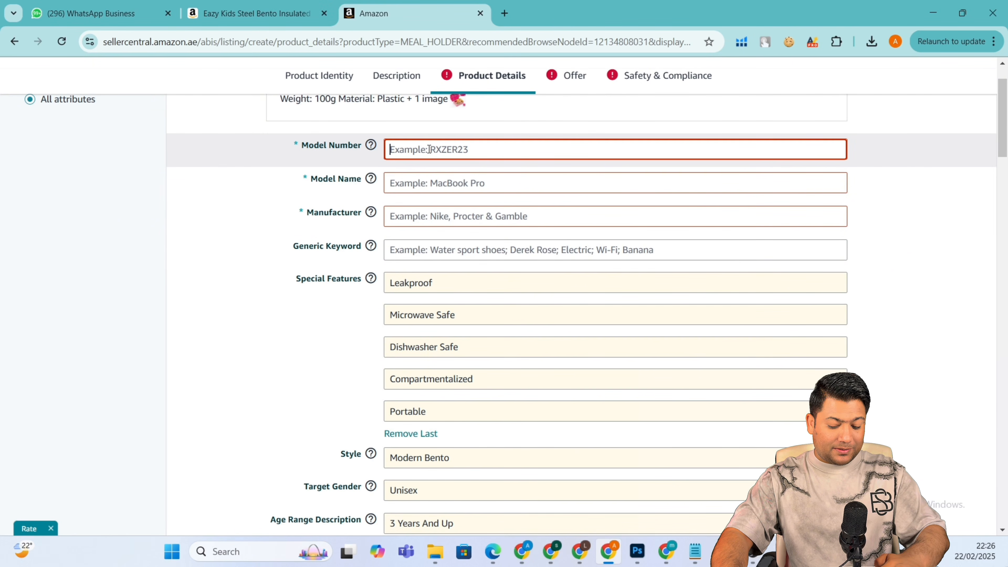
text(NA)
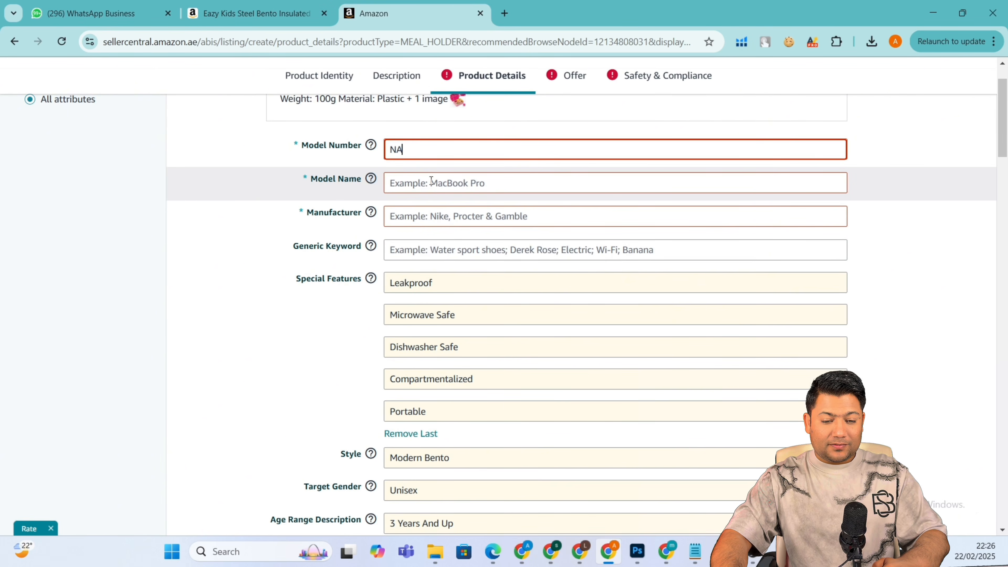
click(432, 188)
text(NA)
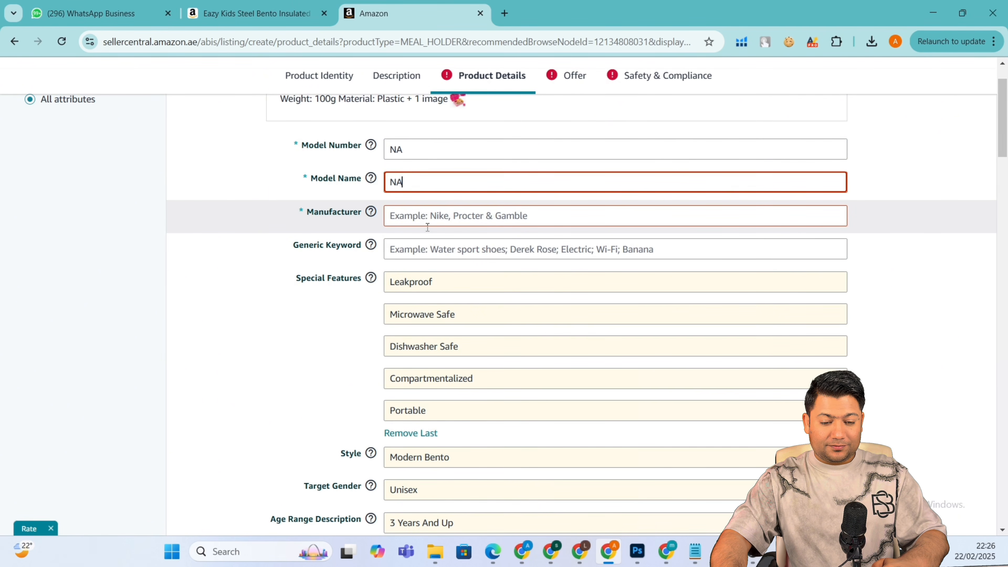
click(425, 219)
text(NA)
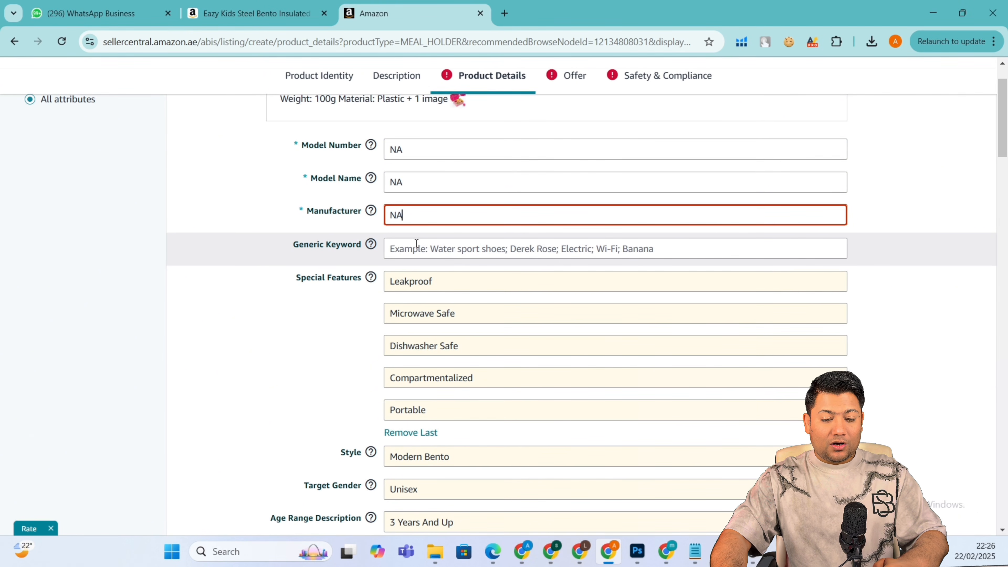
Review the product details from the generic keyword and special features through age range, material, color, theme and care instructions
click(415, 244)
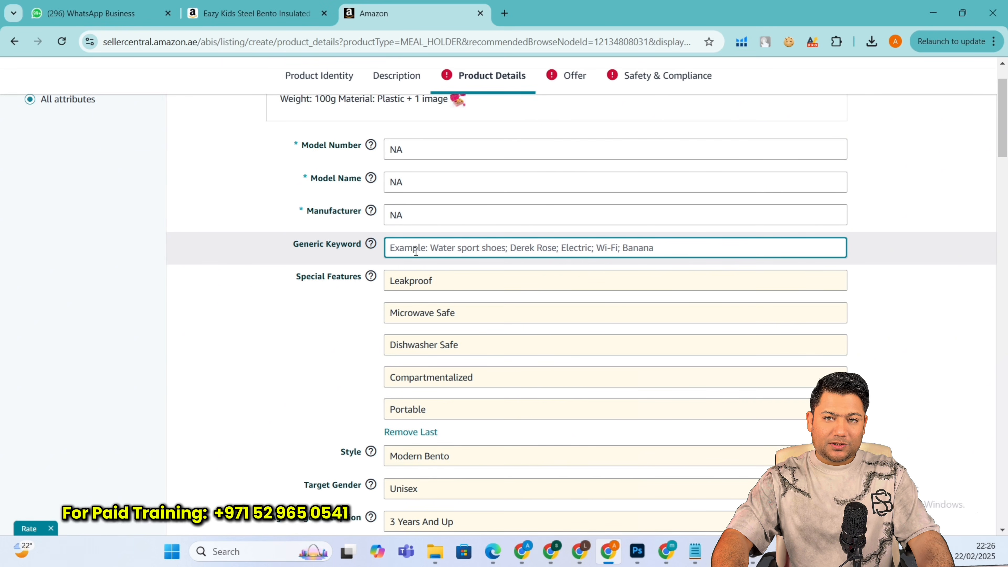
scroll(415, 242, down, 3)
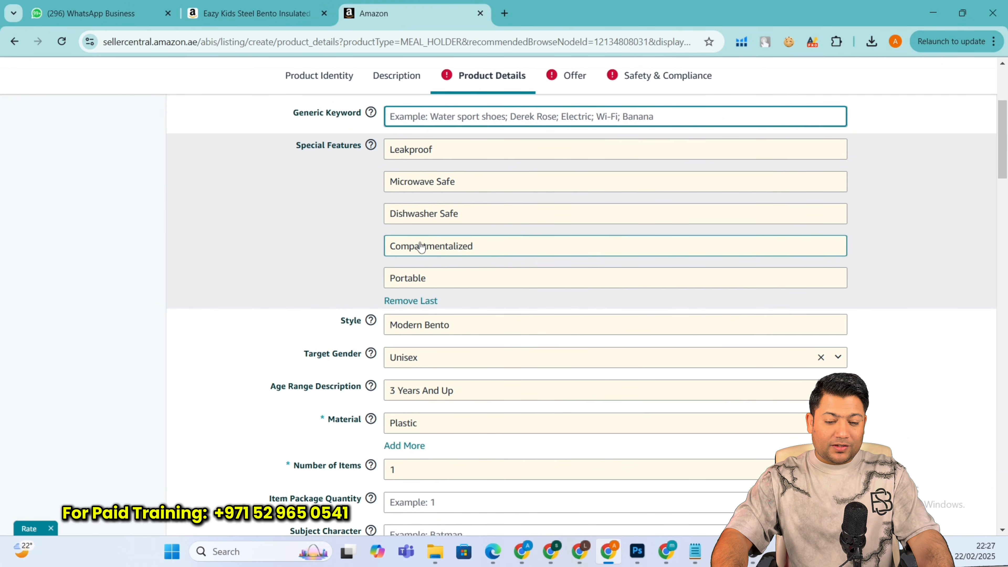
scroll(420, 254, down, 1)
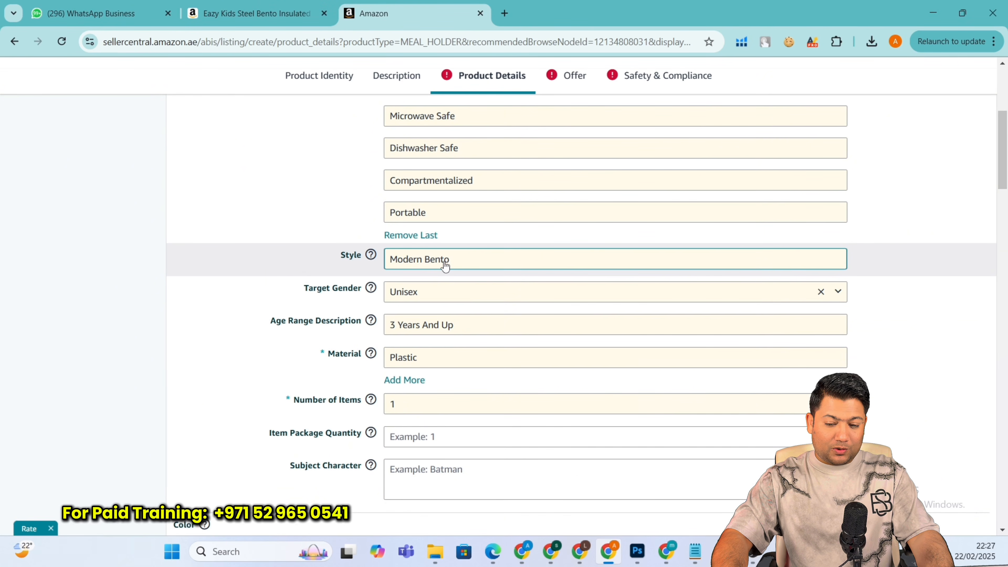
scroll(457, 272, down, 1)
scroll(456, 272, down, 1)
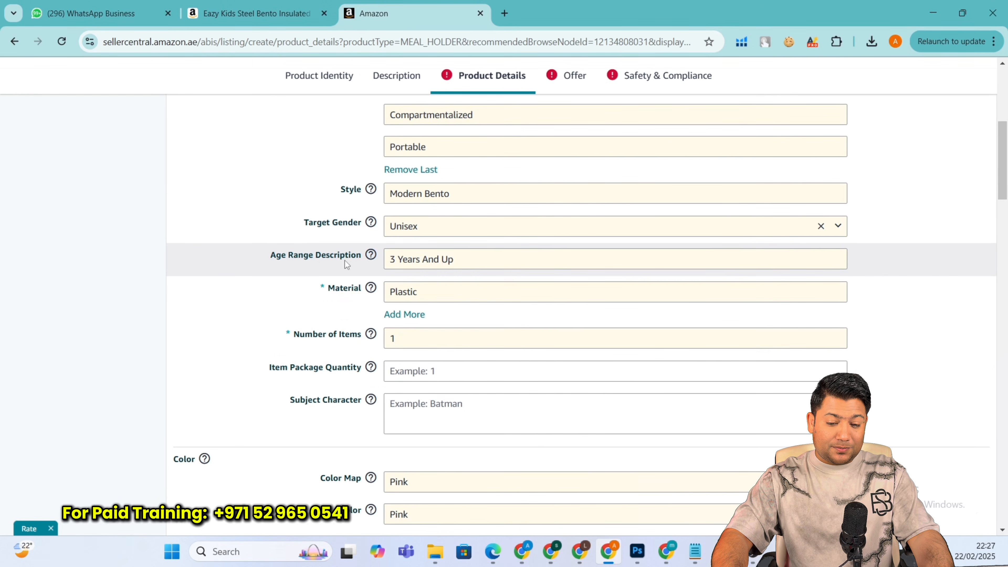
click(401, 265)
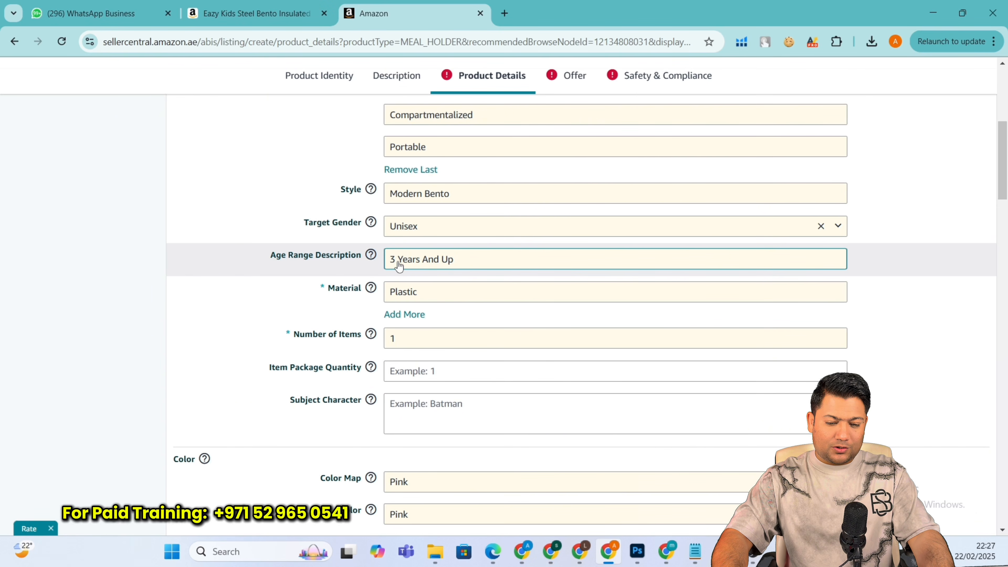
click(392, 290)
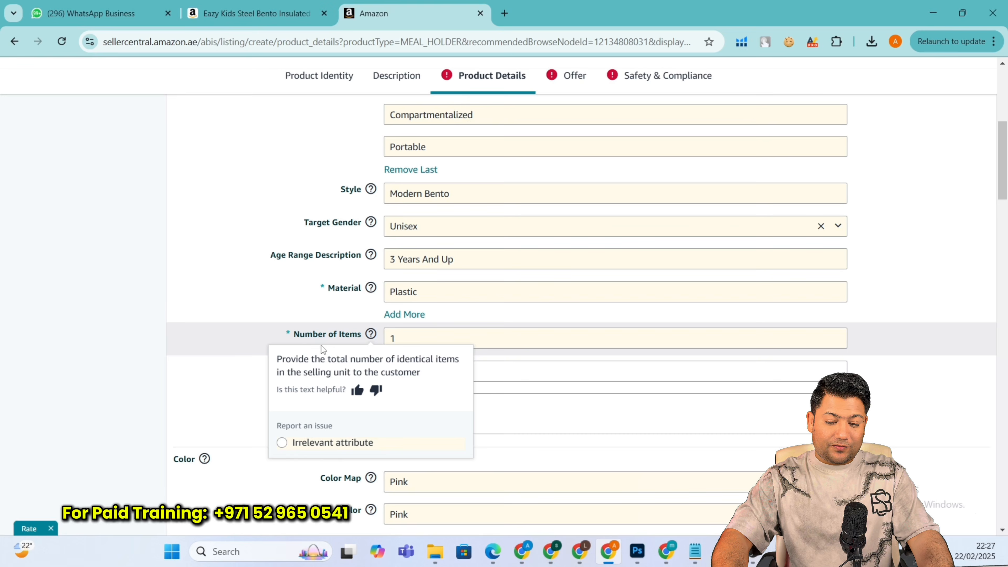
scroll(438, 329, down, 3)
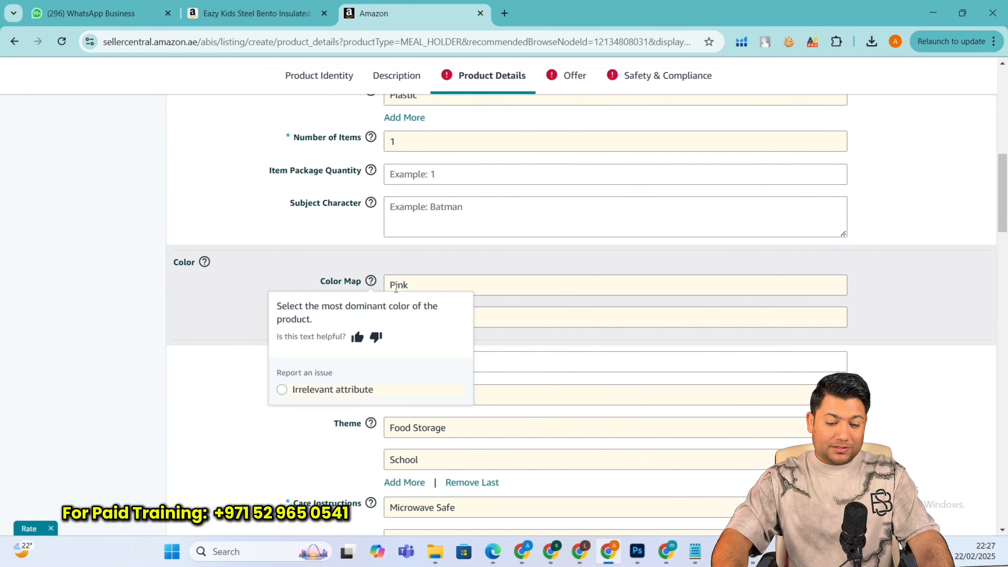
scroll(418, 290, down, 6)
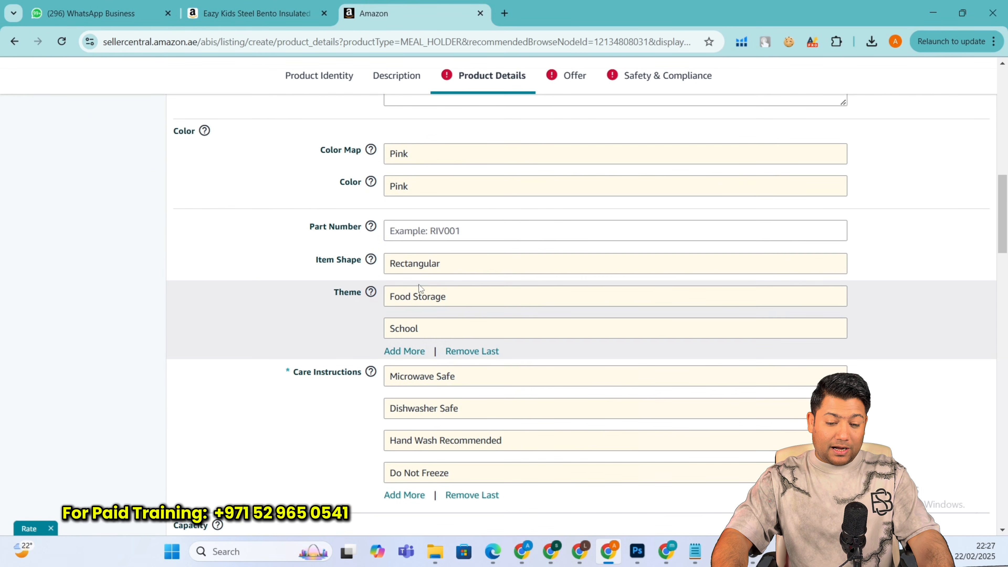
Set the lunch box's capacity unit to Grams
scroll(430, 235, down, 3)
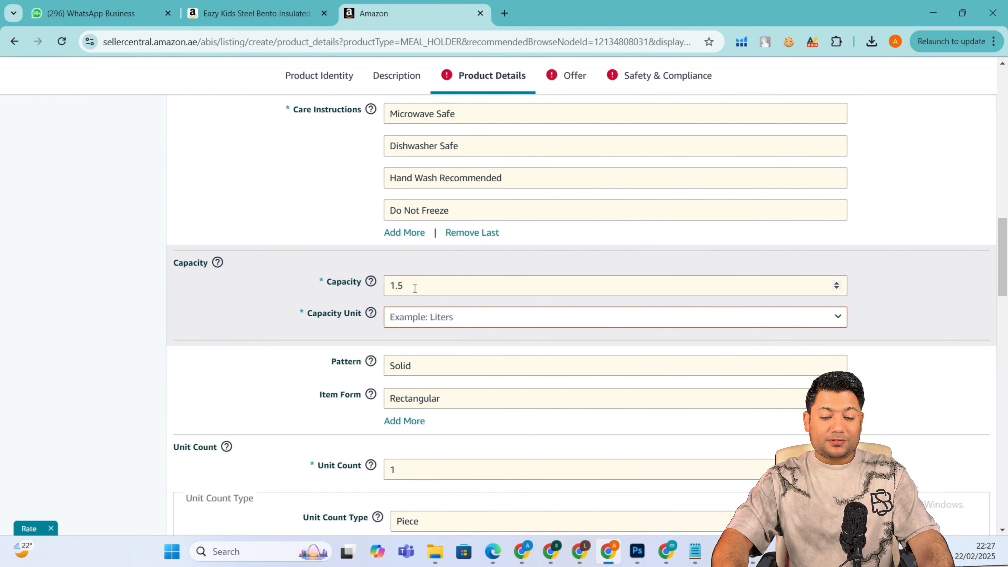
double_click(391, 289)
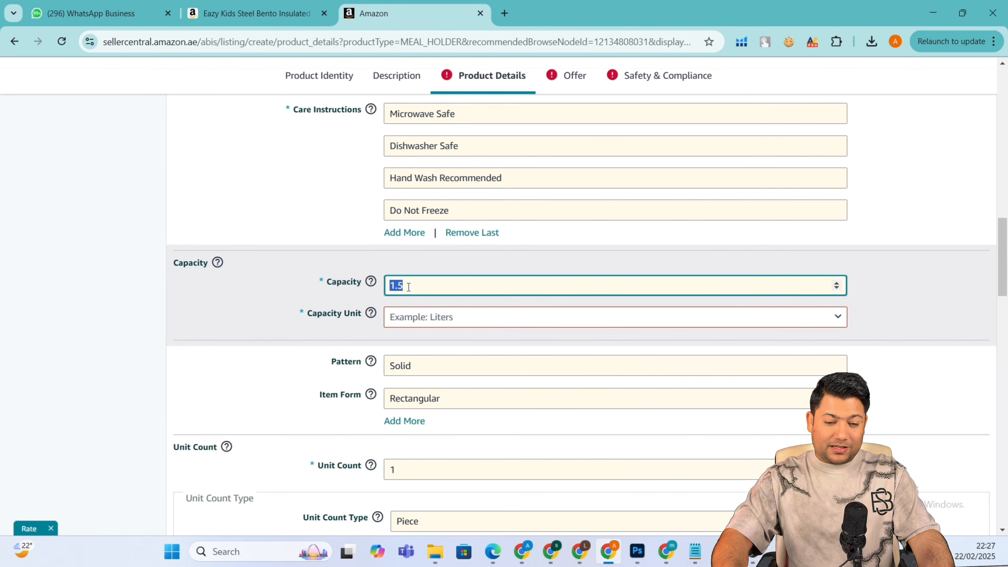
click(423, 320)
scroll(500, 480, down, 3)
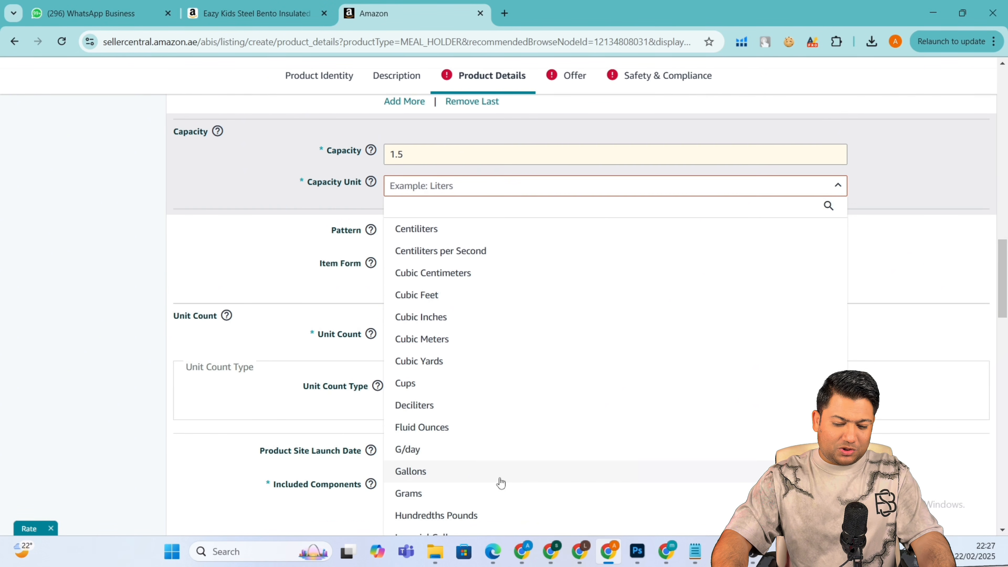
click(431, 493)
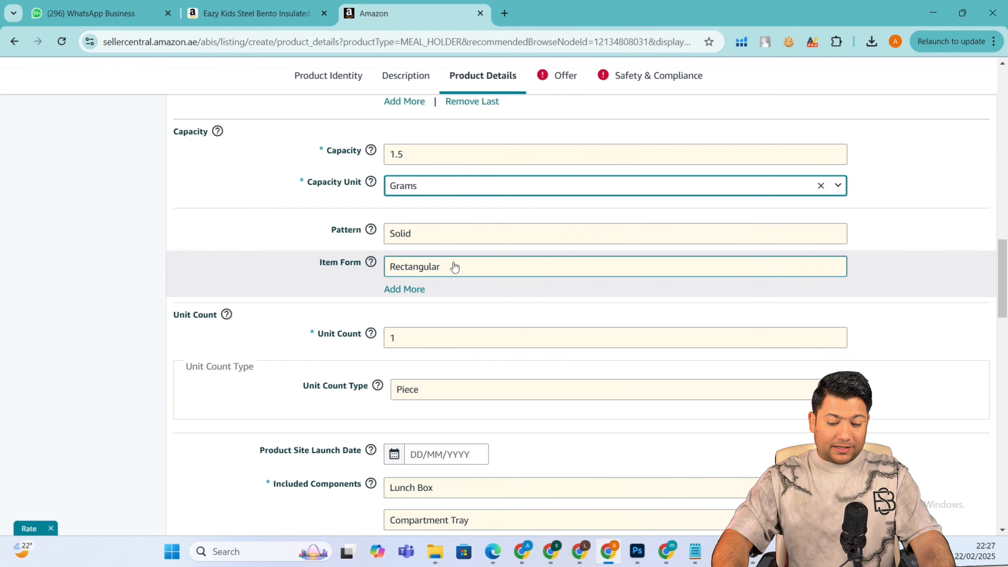
Clear the prefilled manufacture year at the end of the product details
scroll(532, 317, down, 20)
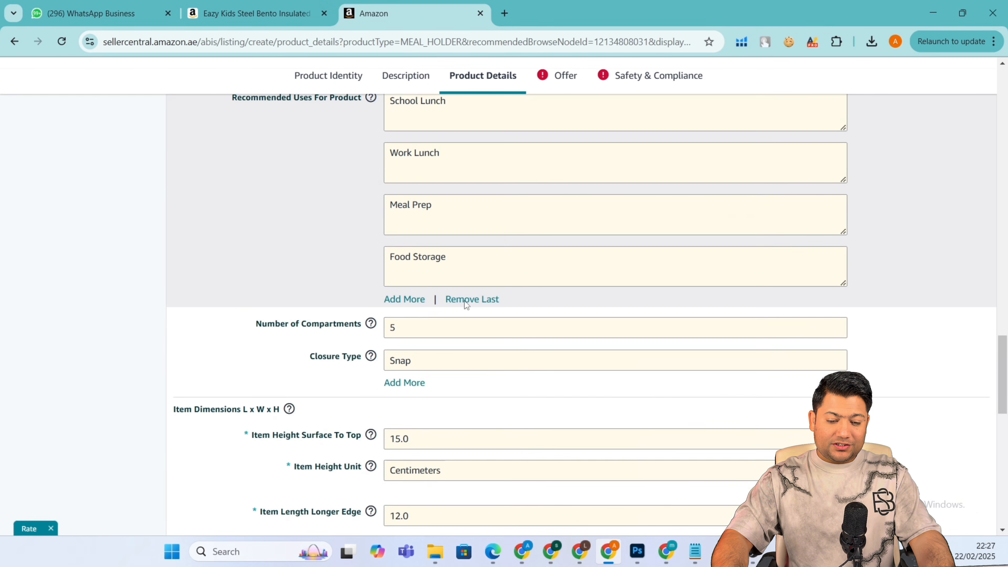
scroll(465, 301, down, 15)
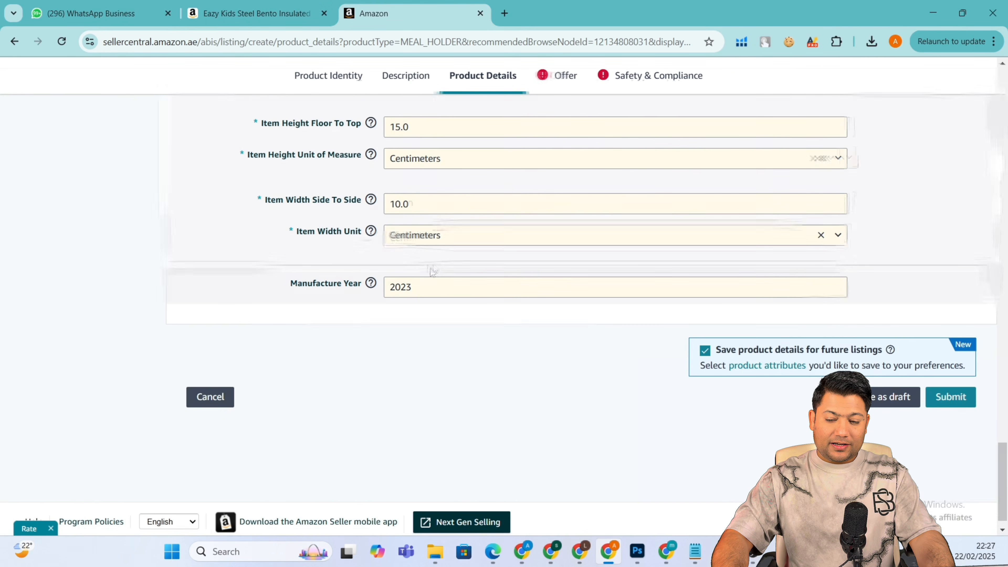
scroll(469, 254, up, 3)
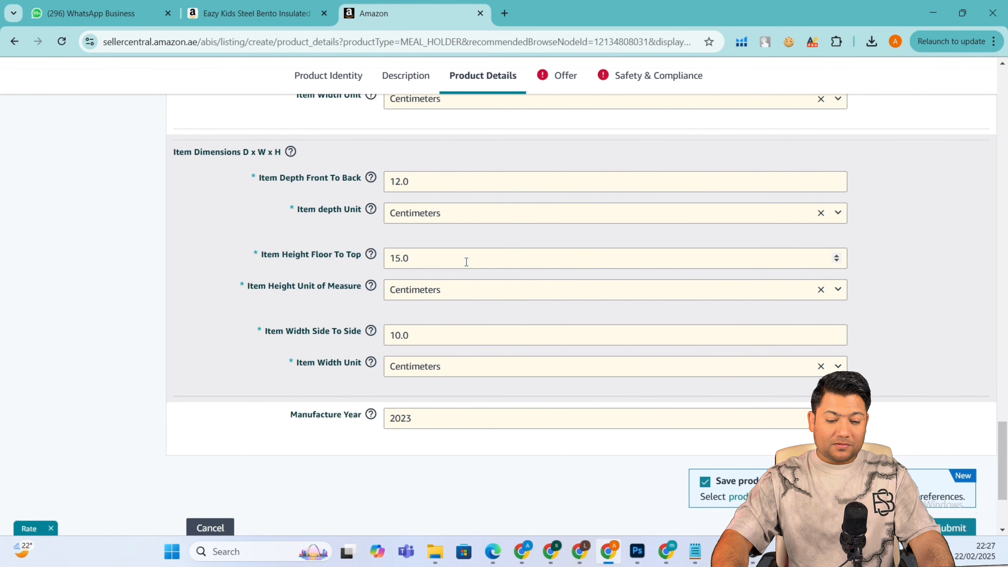
click(414, 417)
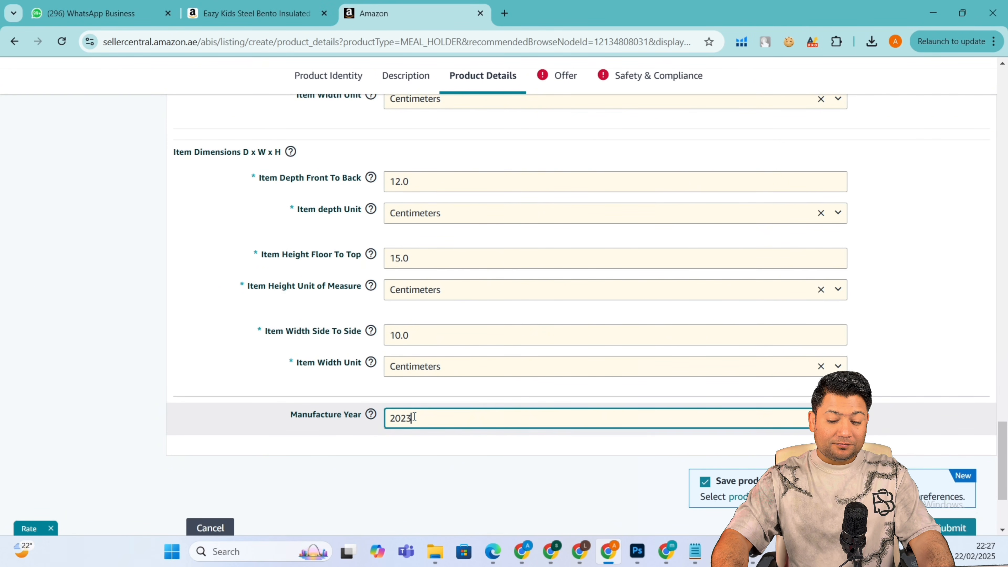
drag(414, 417, 391, 418)
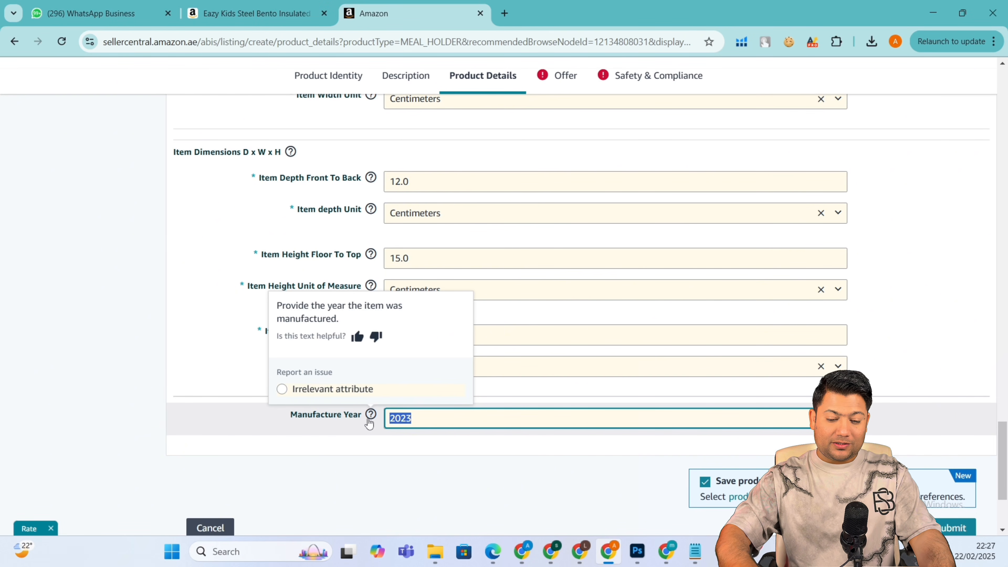
key(BackSpace)
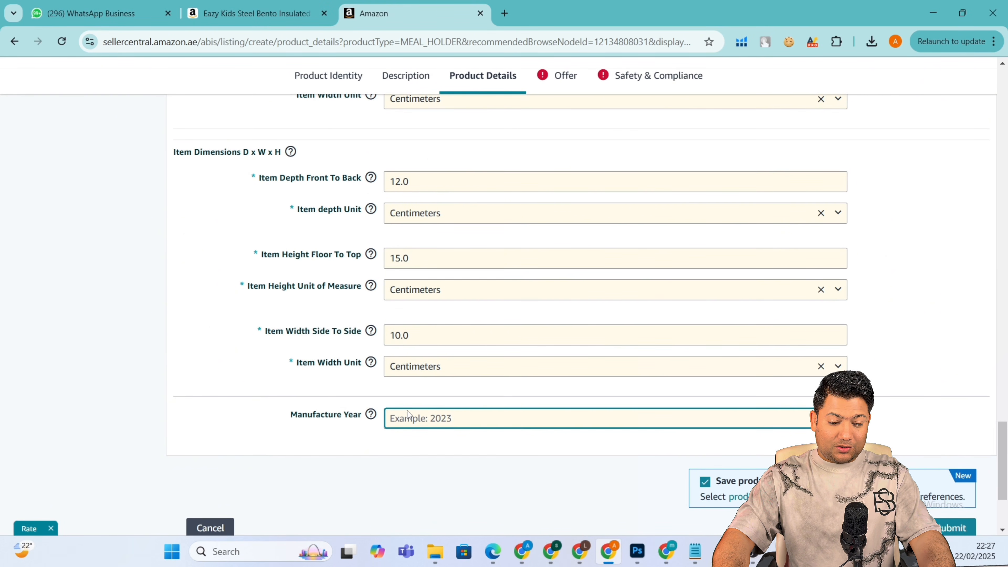
click(407, 240)
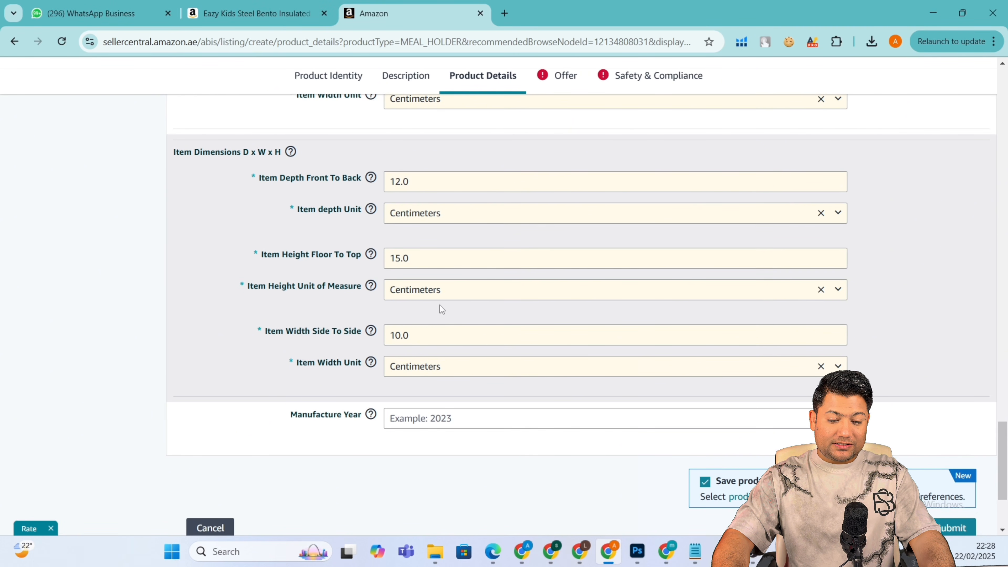
scroll(455, 310, up, 10)
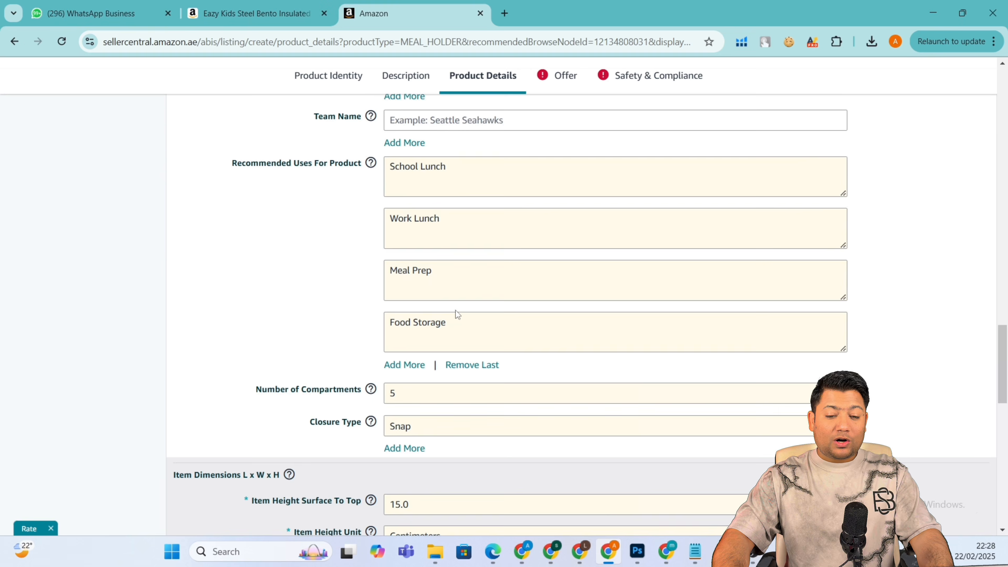
scroll(453, 309, up, 7)
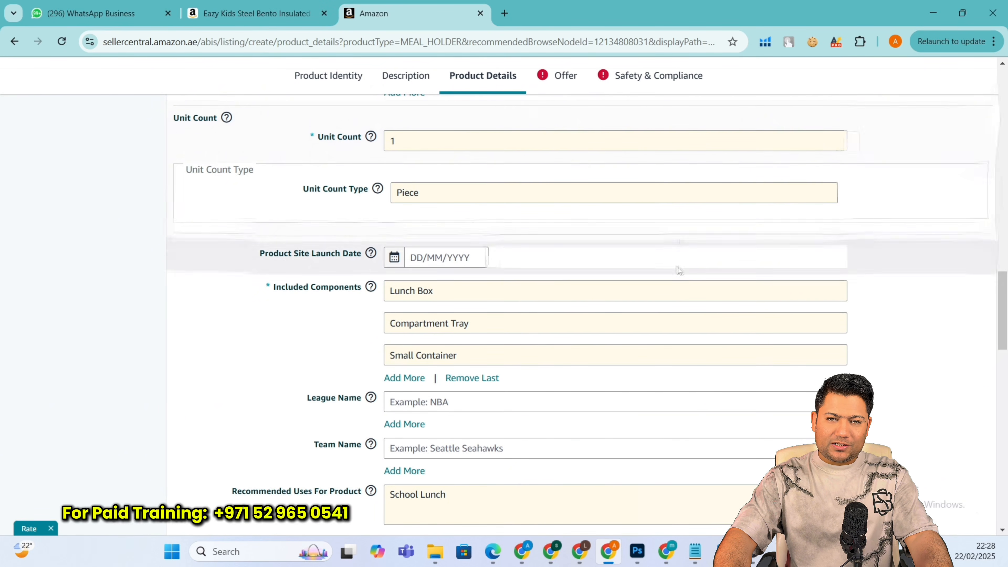
click(504, 292)
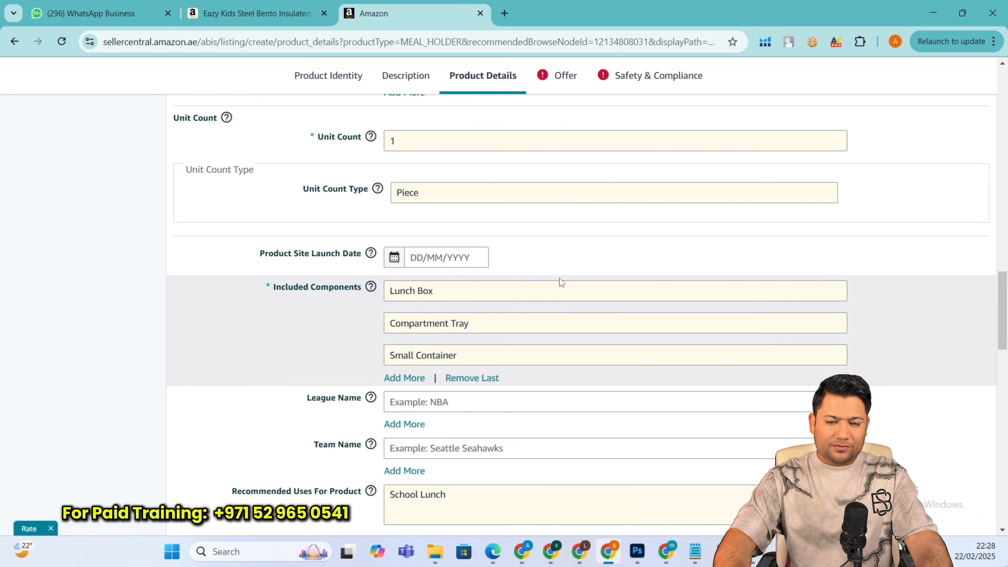
Open the Offer section and set the quantity to 50 and the price to AED 50
click(564, 77)
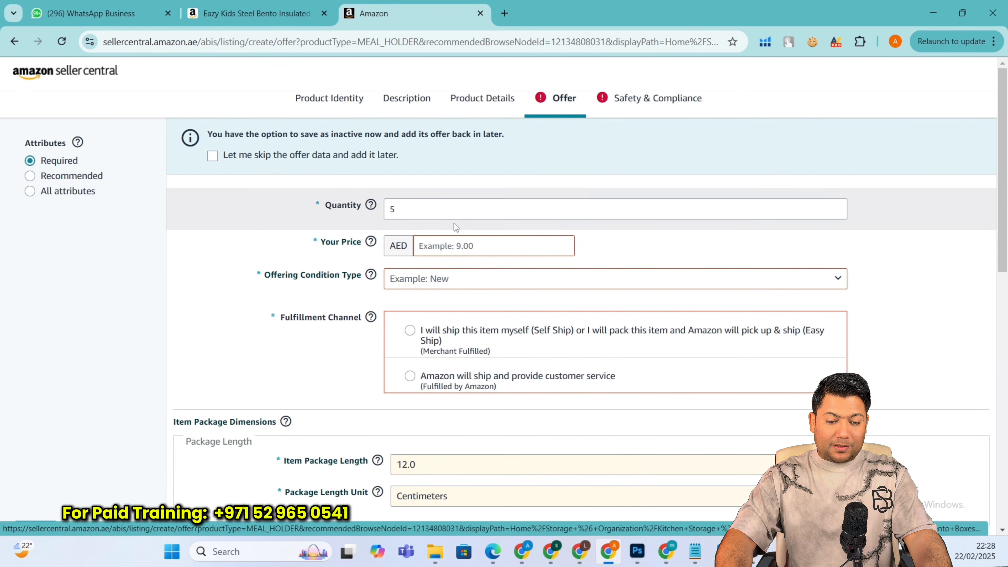
double_click(388, 207)
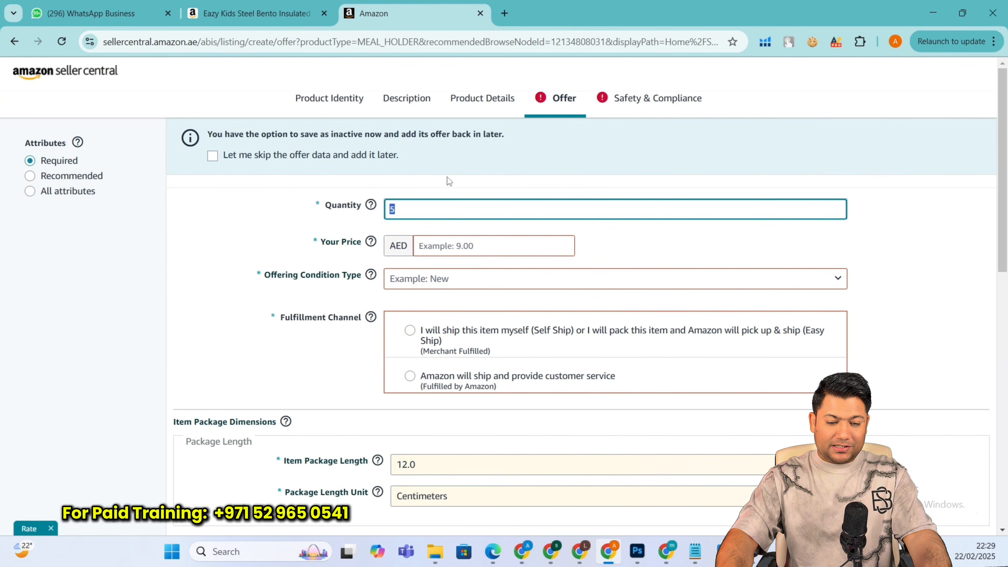
text(50)
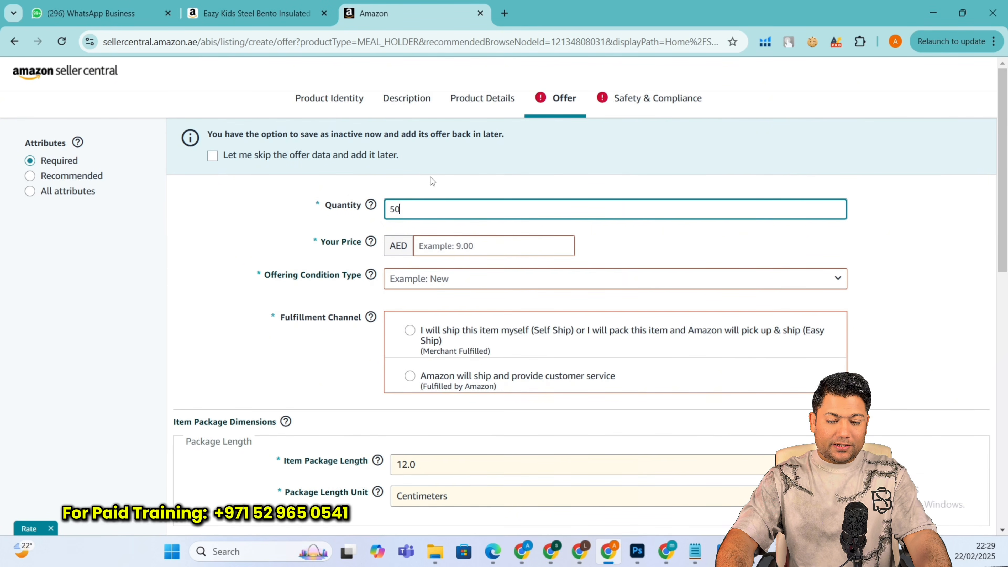
click(453, 241)
text(50)
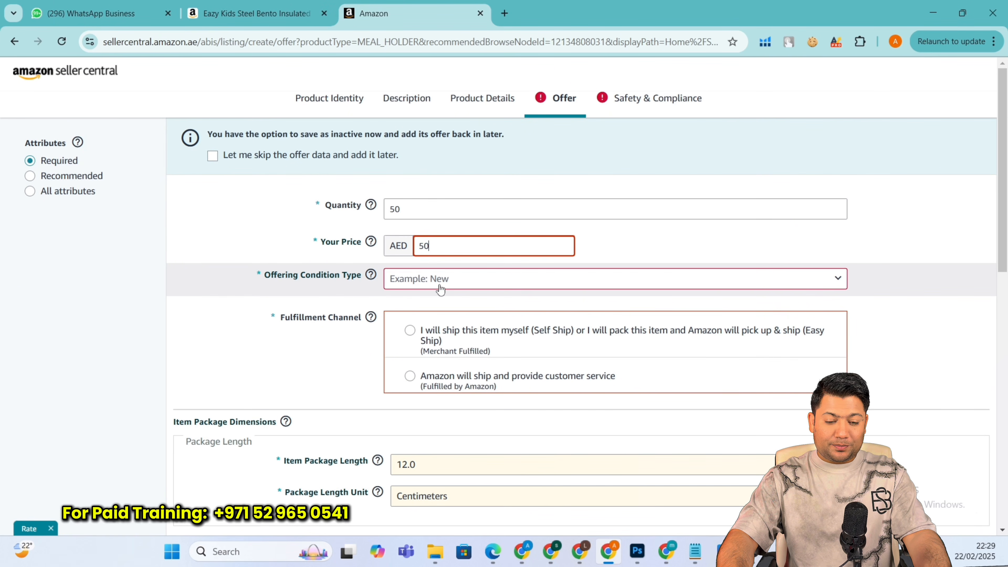
Set the offering condition to New and choose Fulfilled by Amazon as the fulfillment channel
click(518, 278)
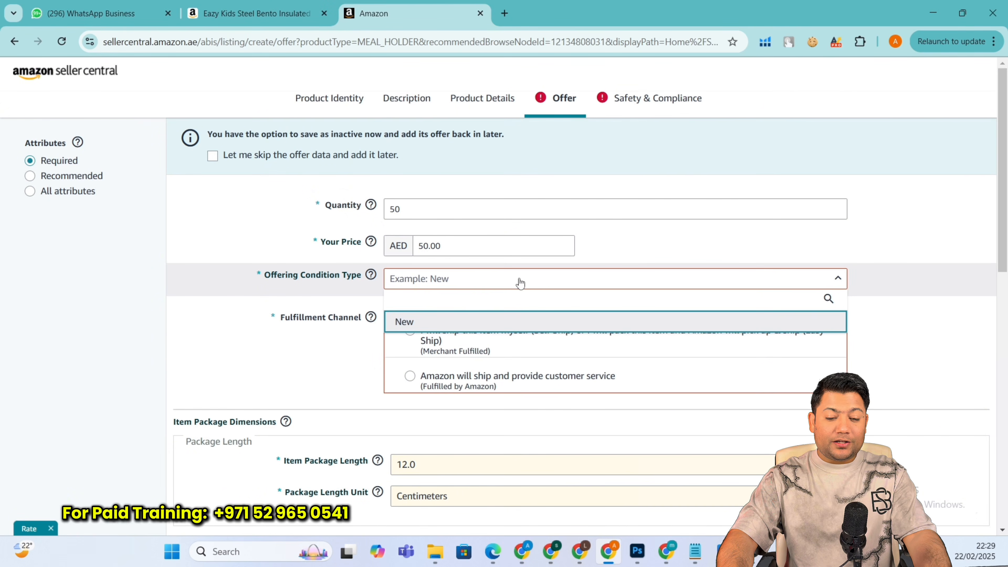
click(423, 320)
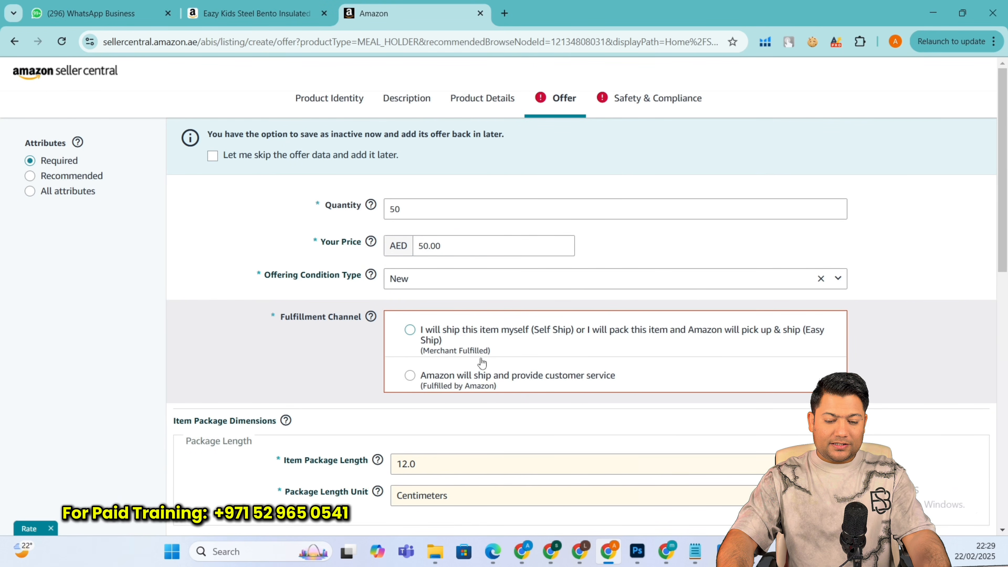
click(410, 376)
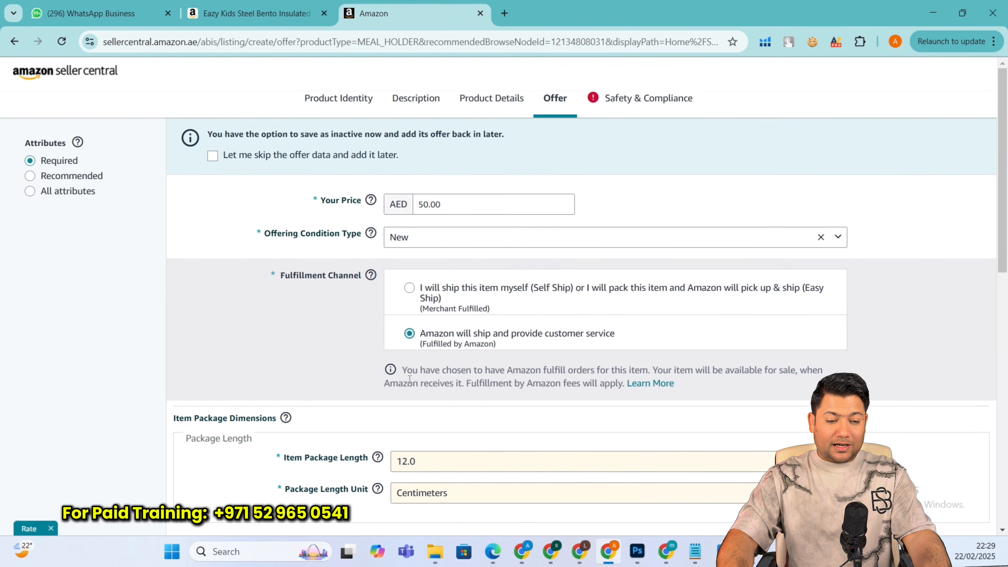
Review the prefilled item package length, width, height and weight in the offer details
scroll(374, 356, down, 5)
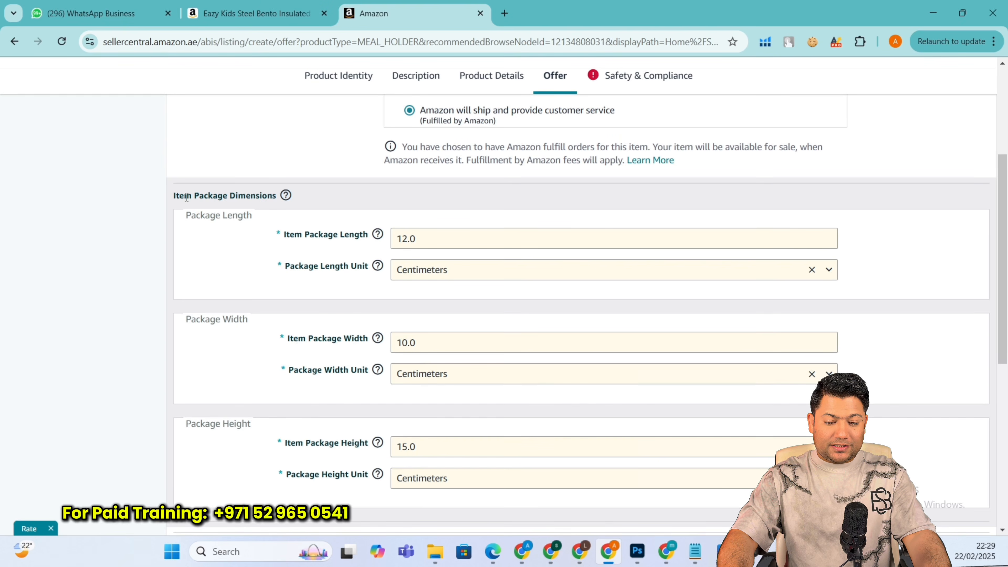
mouse_move(378, 233)
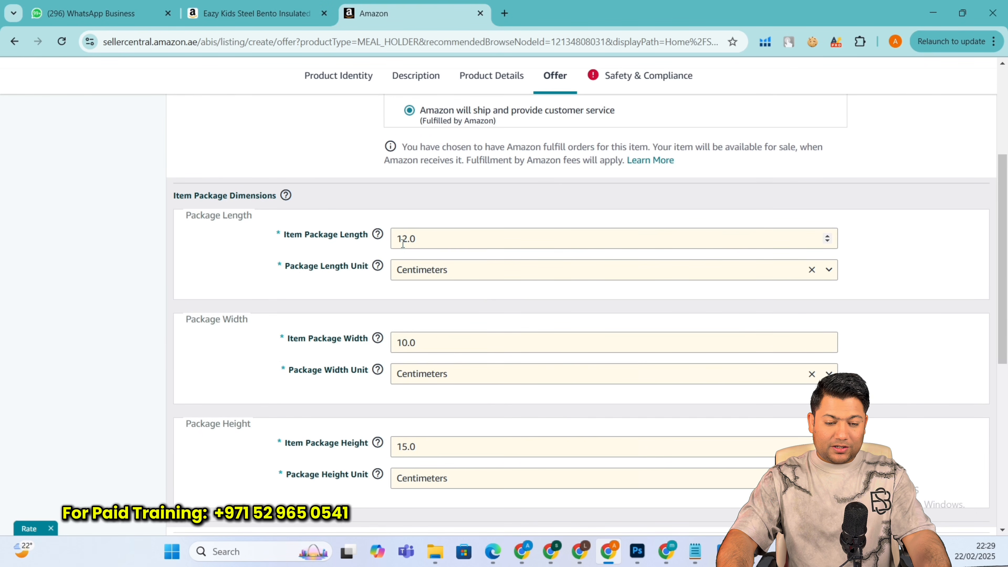
drag(436, 239, 391, 242)
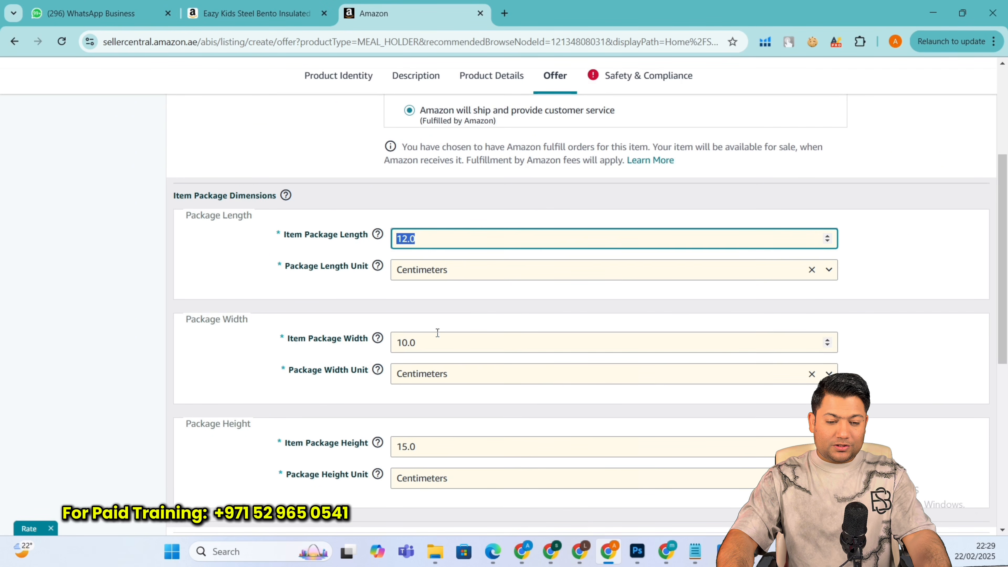
scroll(425, 317, down, 3)
scroll(425, 318, down, 3)
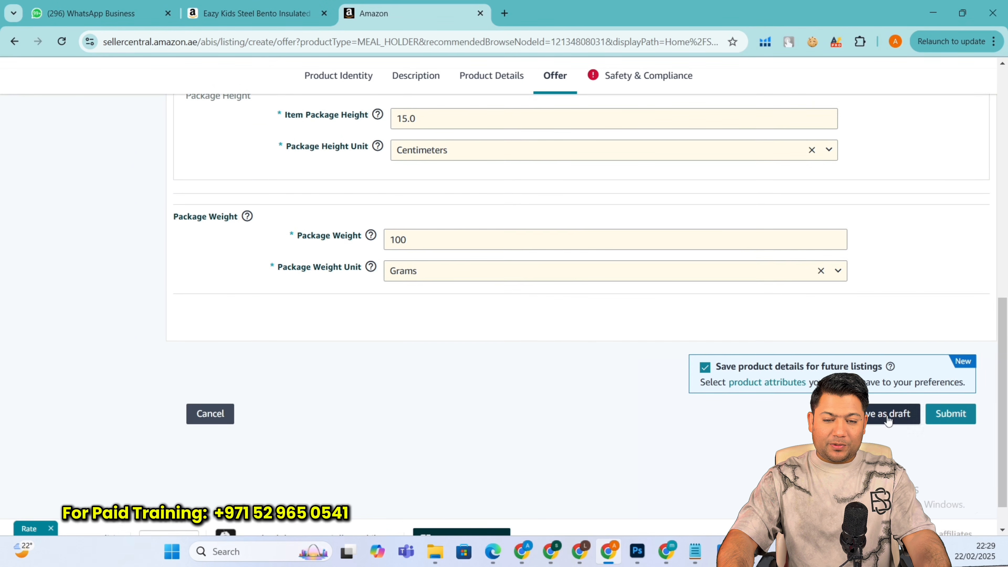
scroll(953, 436, up, 3)
scroll(953, 434, up, 7)
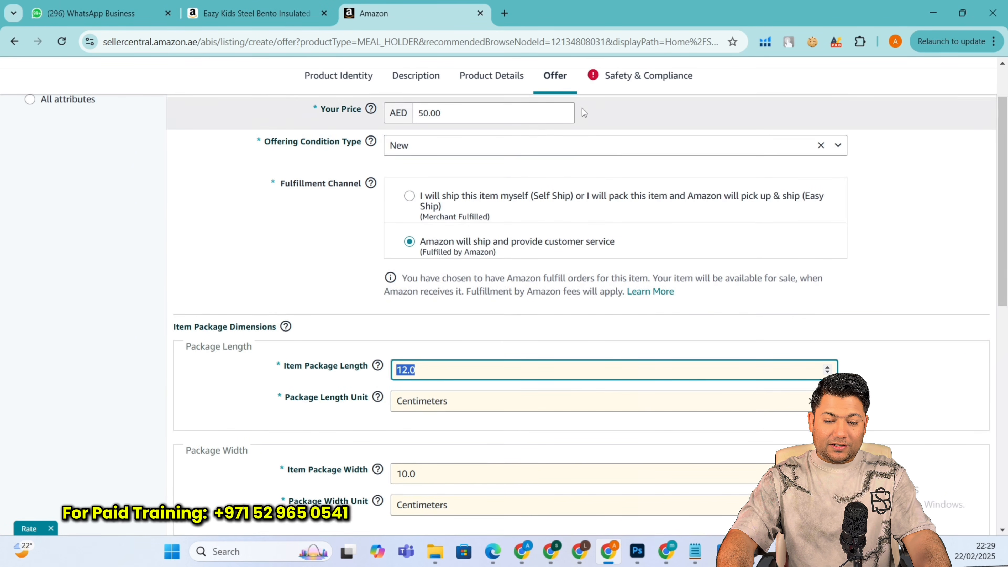
In the Safety & Compliance section, set the country of origin to China and the dangerous goods regulations to Not Applicable
click(611, 89)
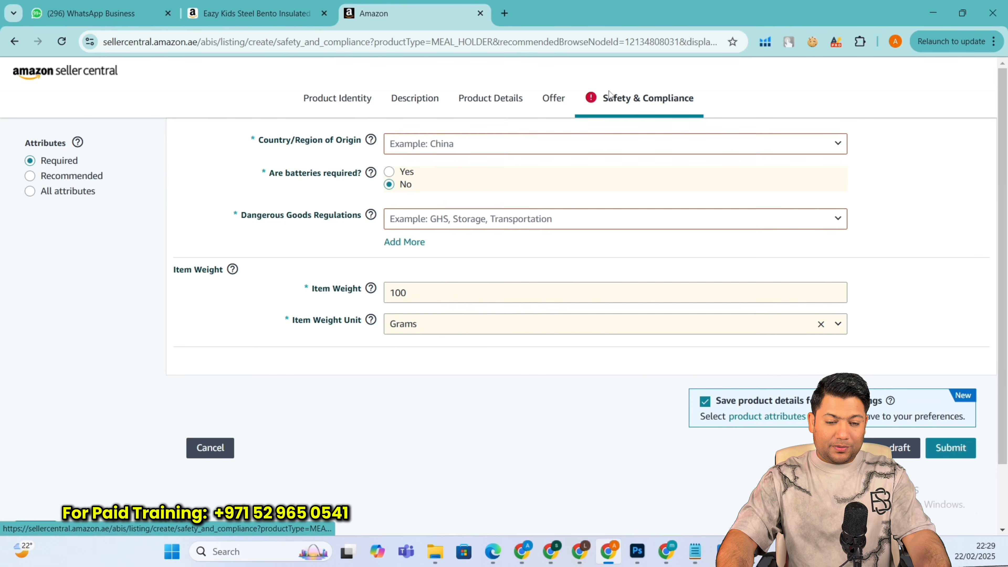
click(407, 151)
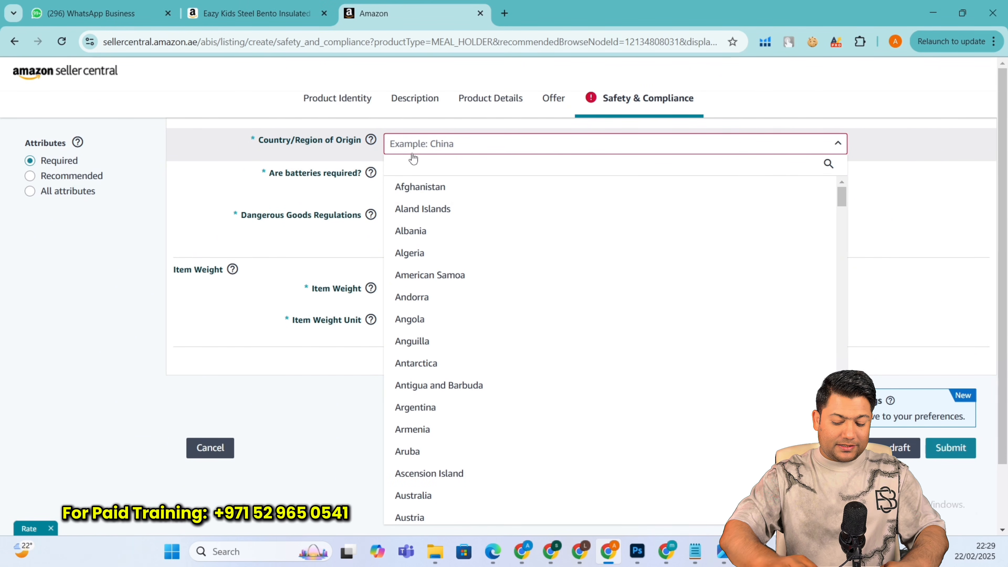
text(CHI)
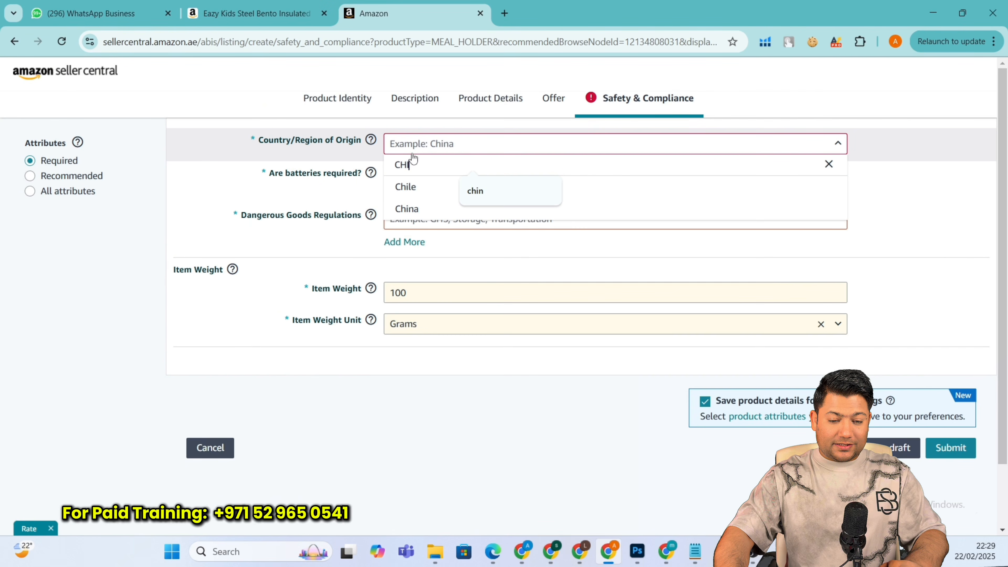
click(408, 207)
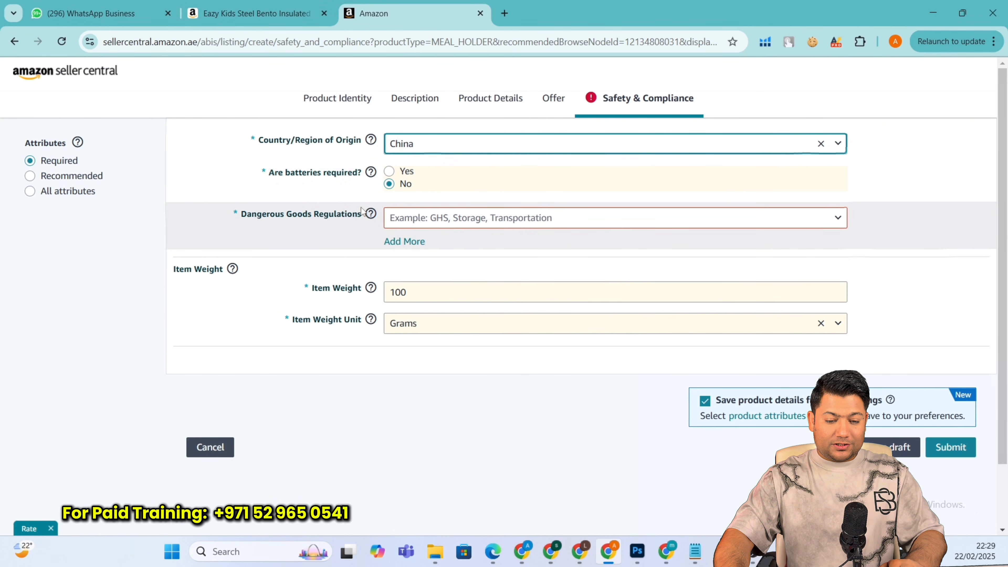
click(411, 229)
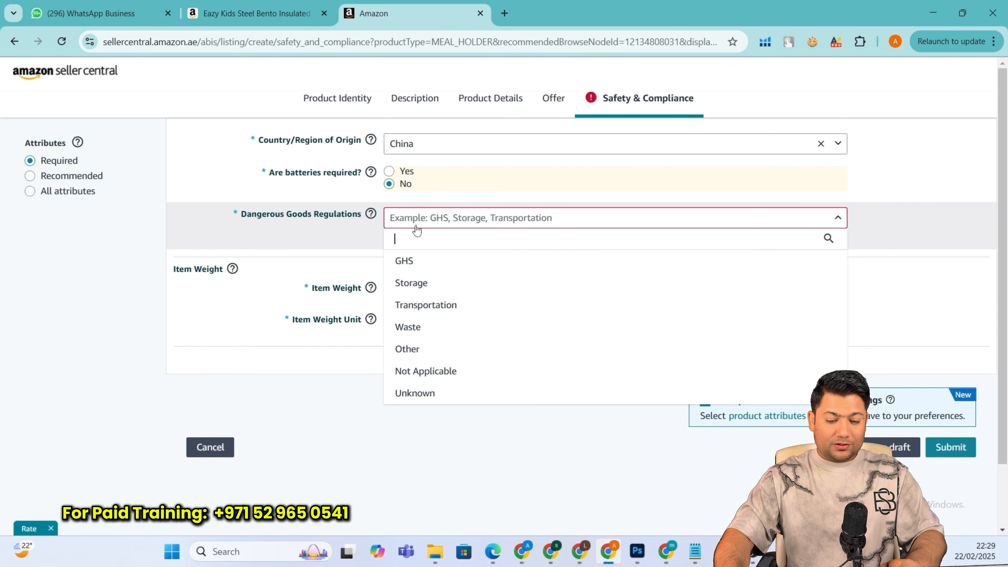
click(428, 376)
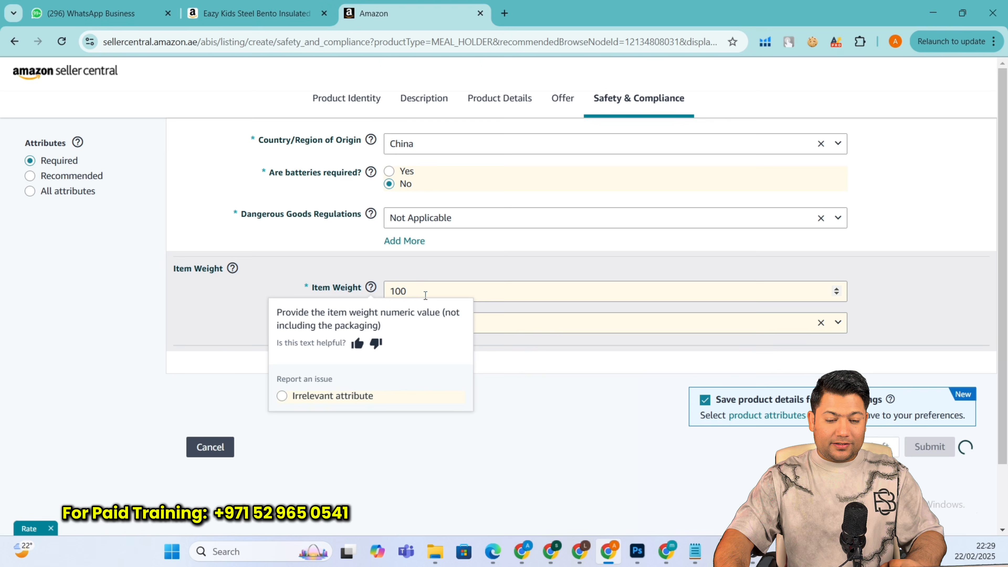